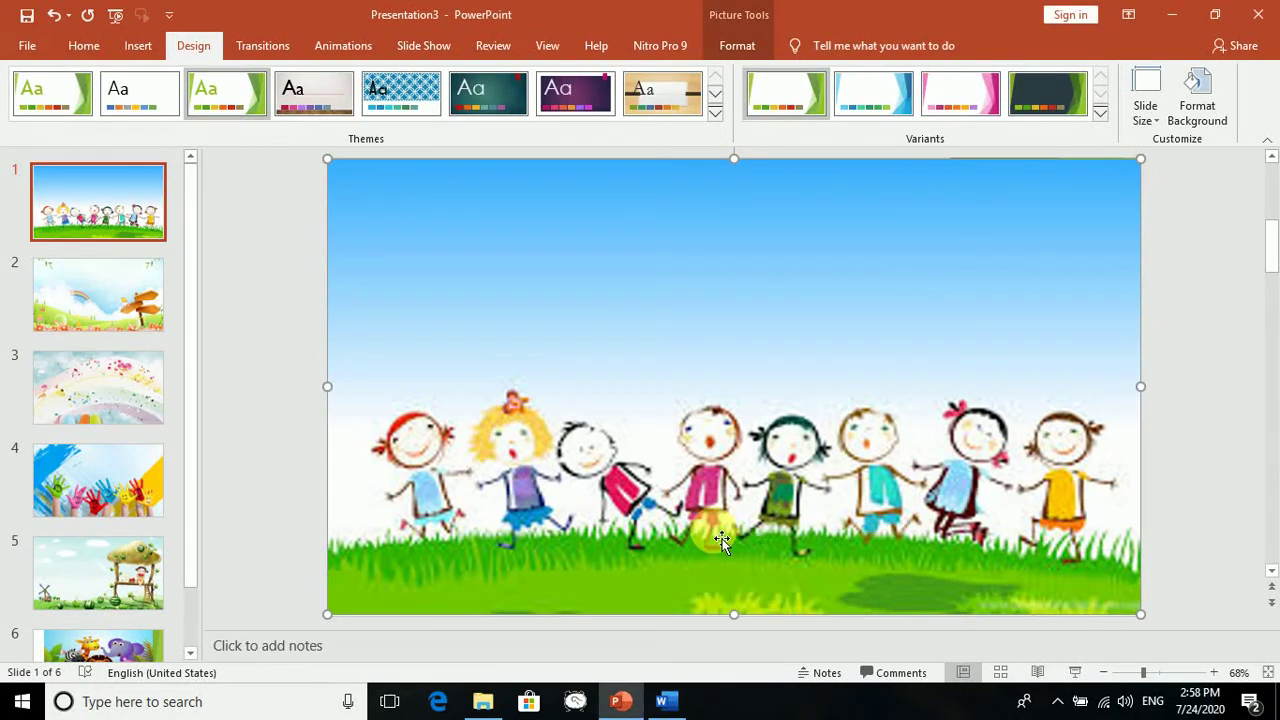
- Switch from the PowerPoint slides to the birthday invitation letter in Word
left_click(667, 703)
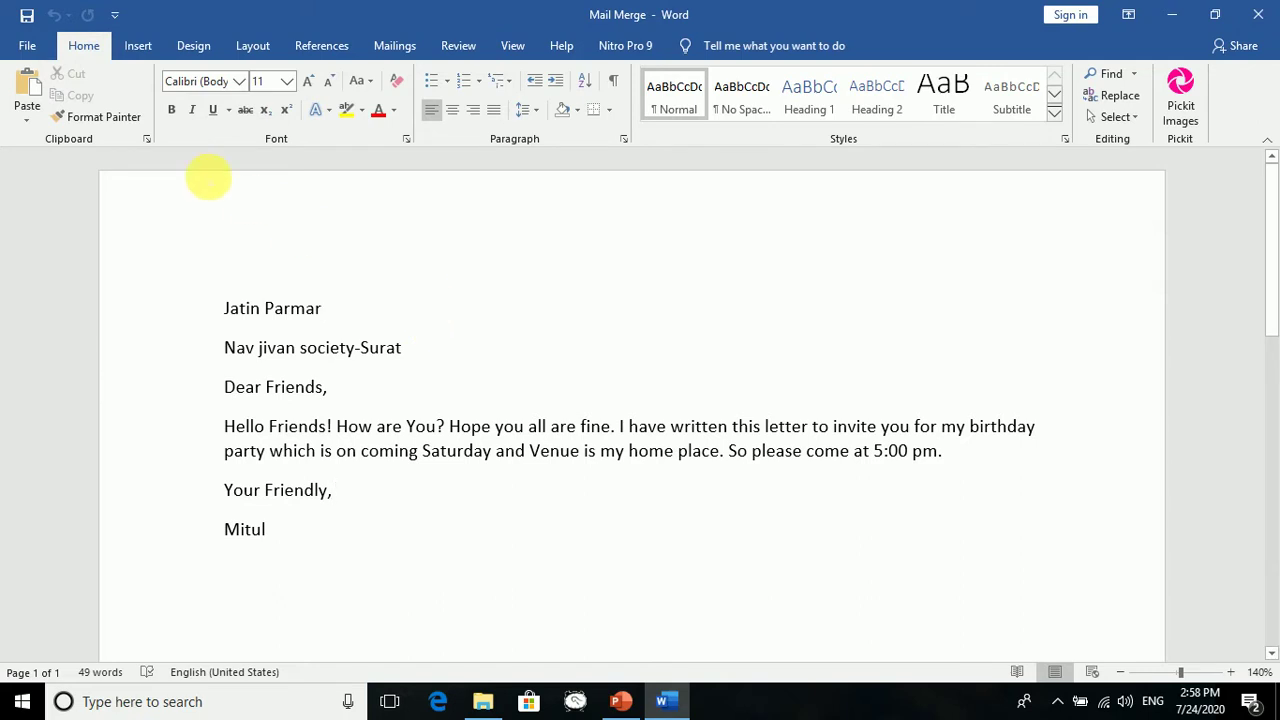
- Publish the letter as 'Mail Merge' PDF into a new desktop folder named PDF
left_click(27, 48)
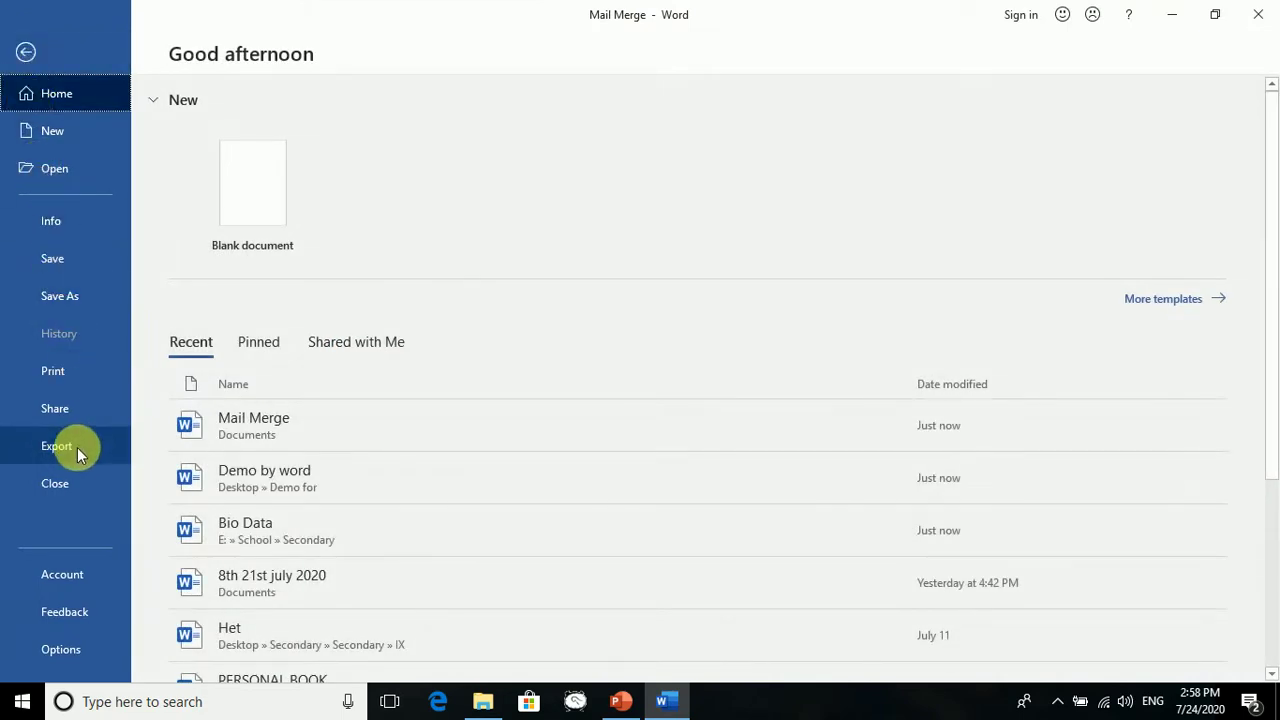
left_click(79, 455)
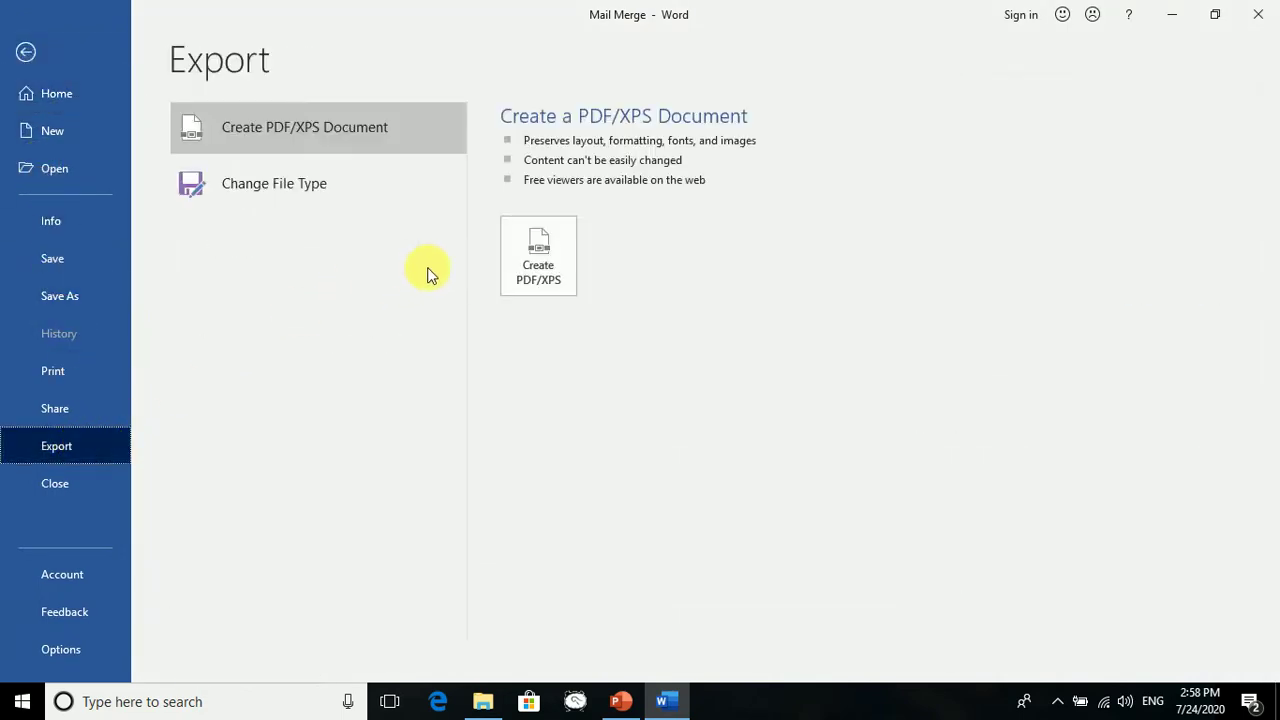
left_click(537, 276)
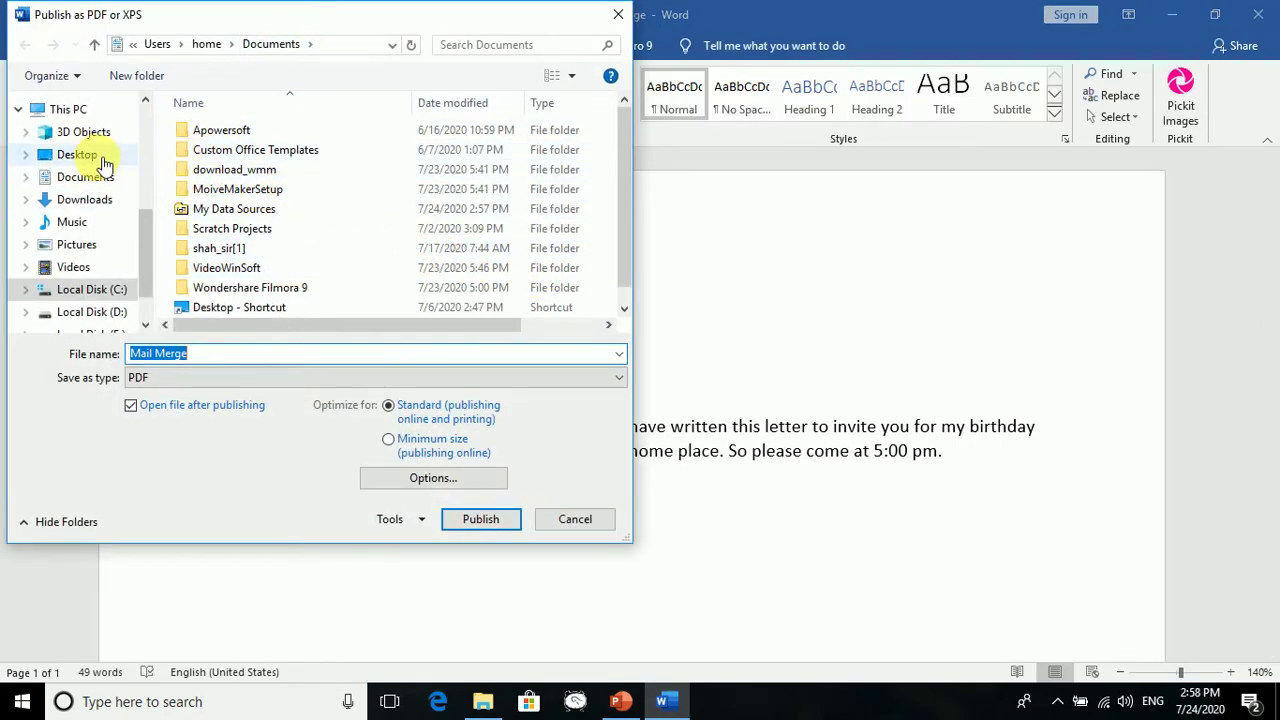
left_click(77, 154)
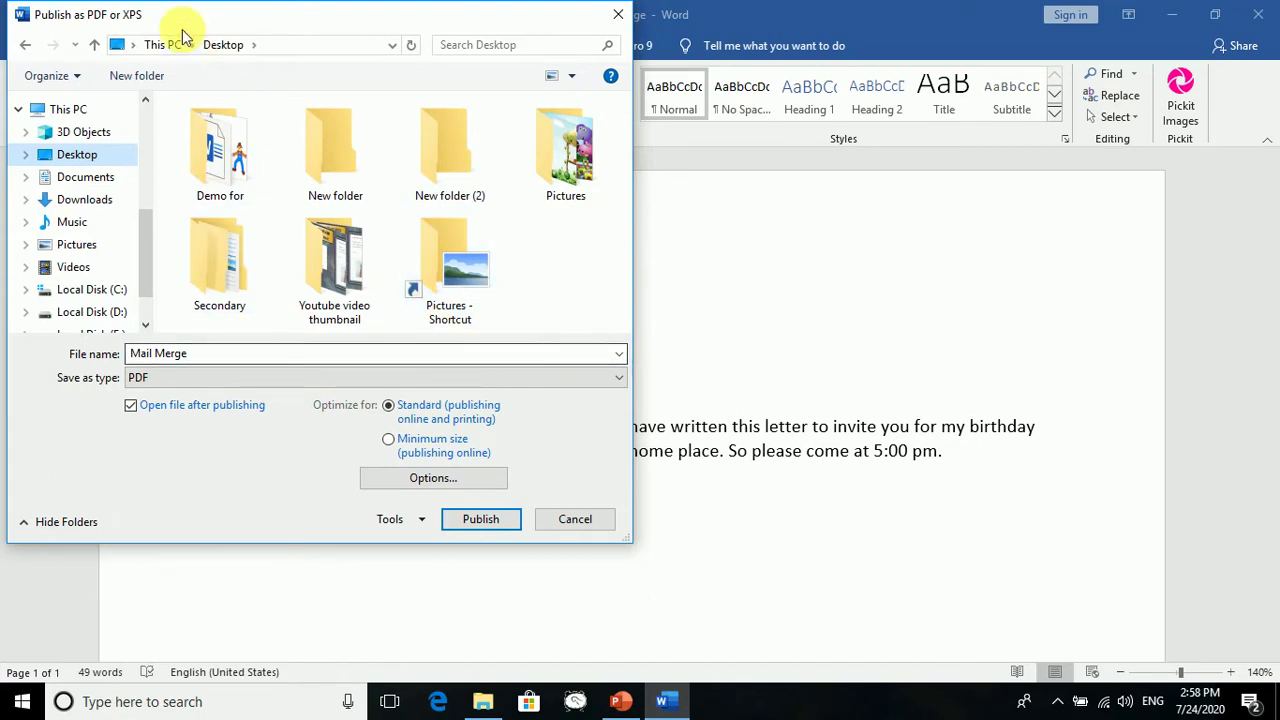
left_click(146, 75)
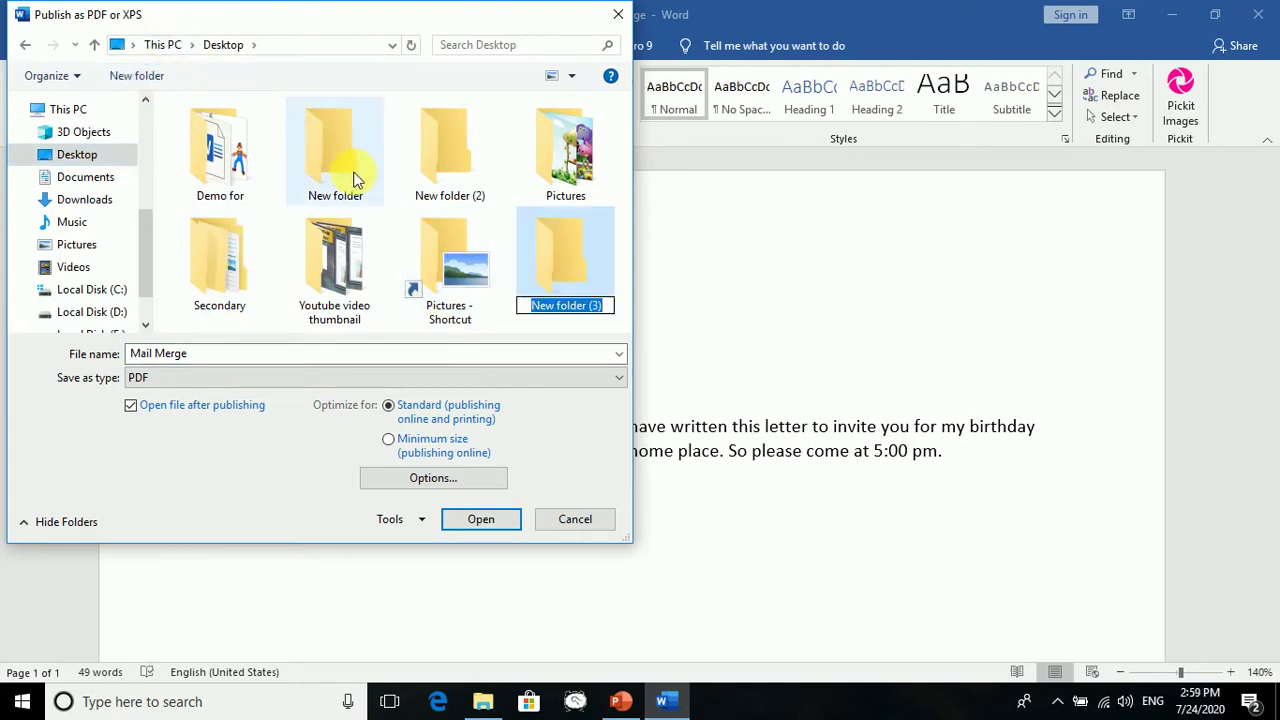
type("P")
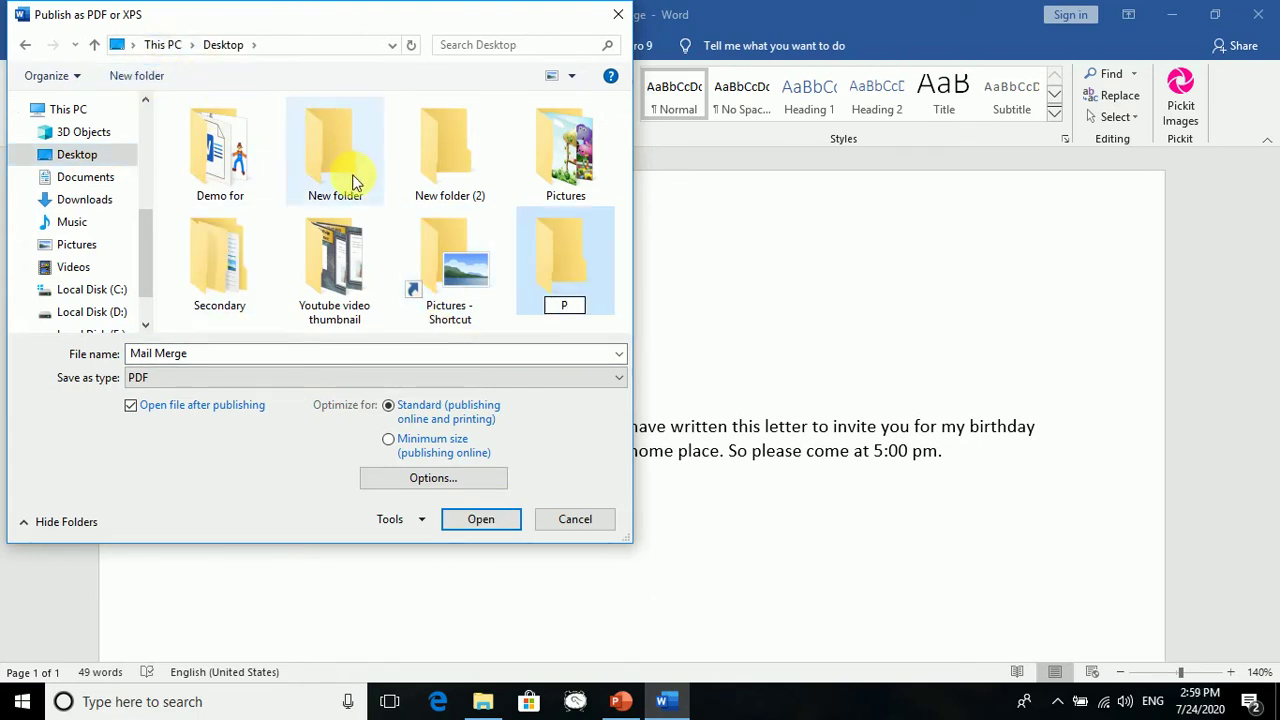
type("DF")
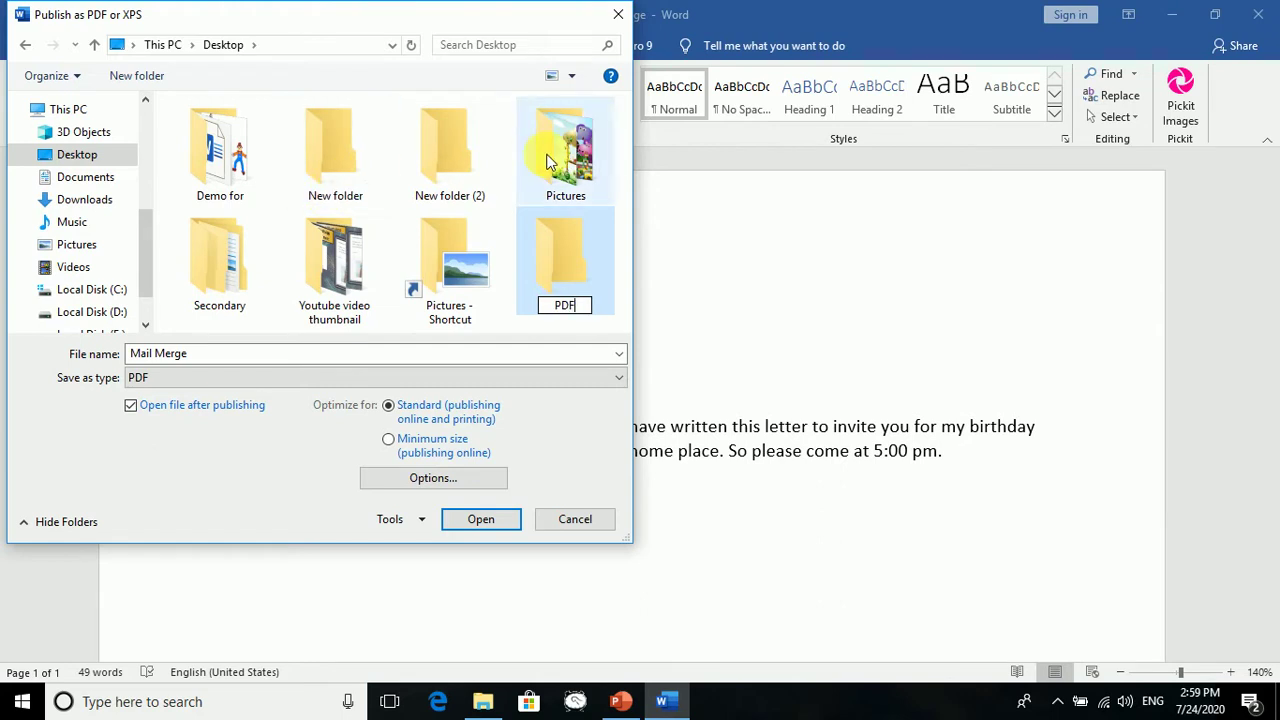
double_click(588, 265)
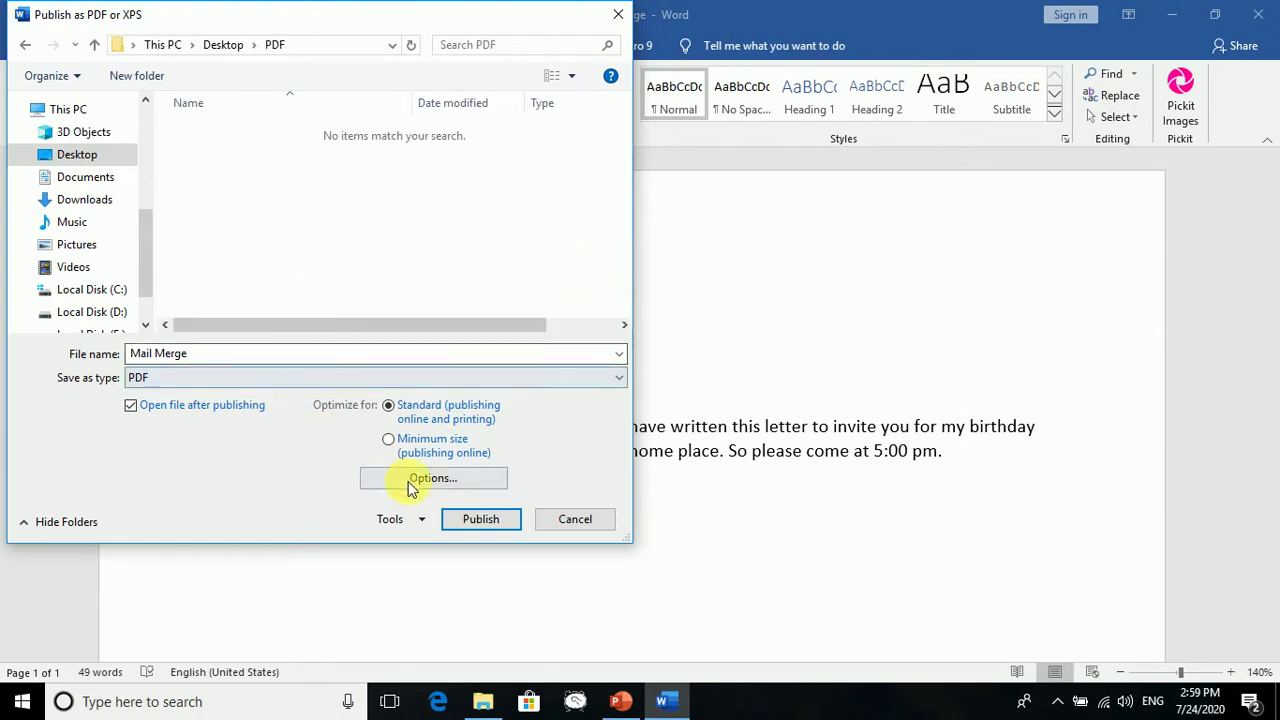
left_click(477, 527)
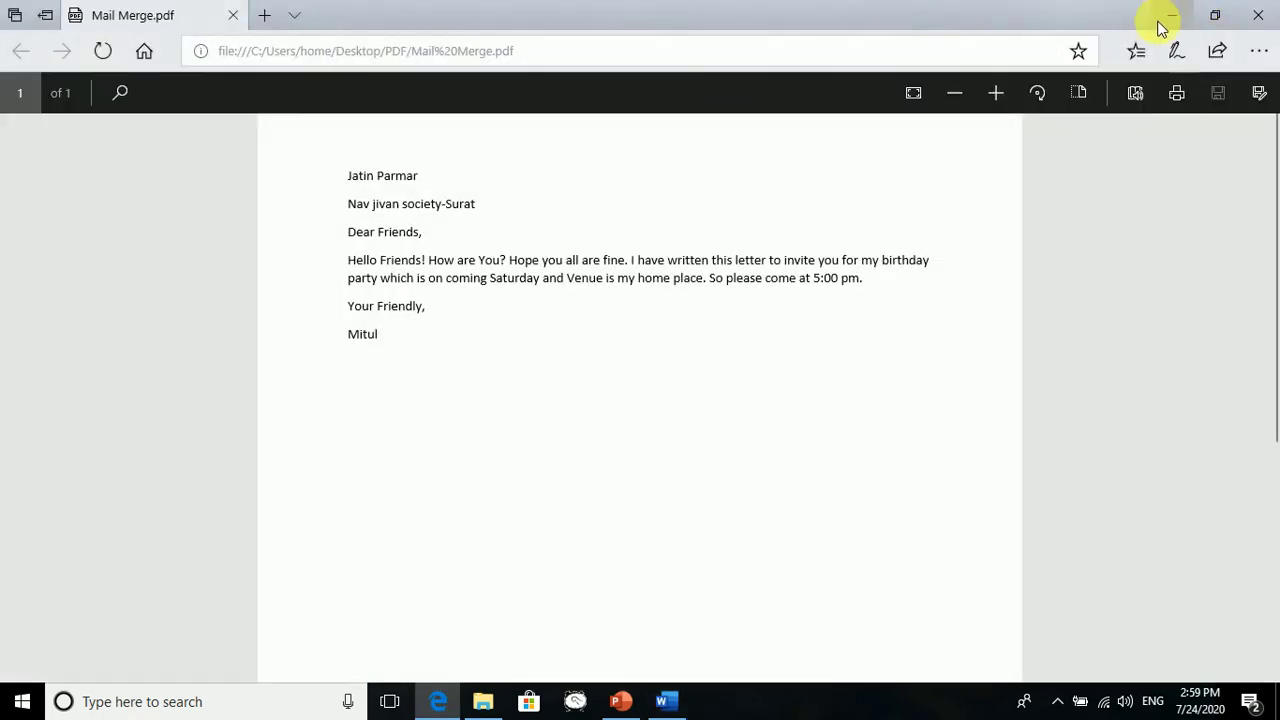
- Minimize the Edge PDF viewer, Word and PowerPoint to reveal the desktop
left_click(1171, 18)
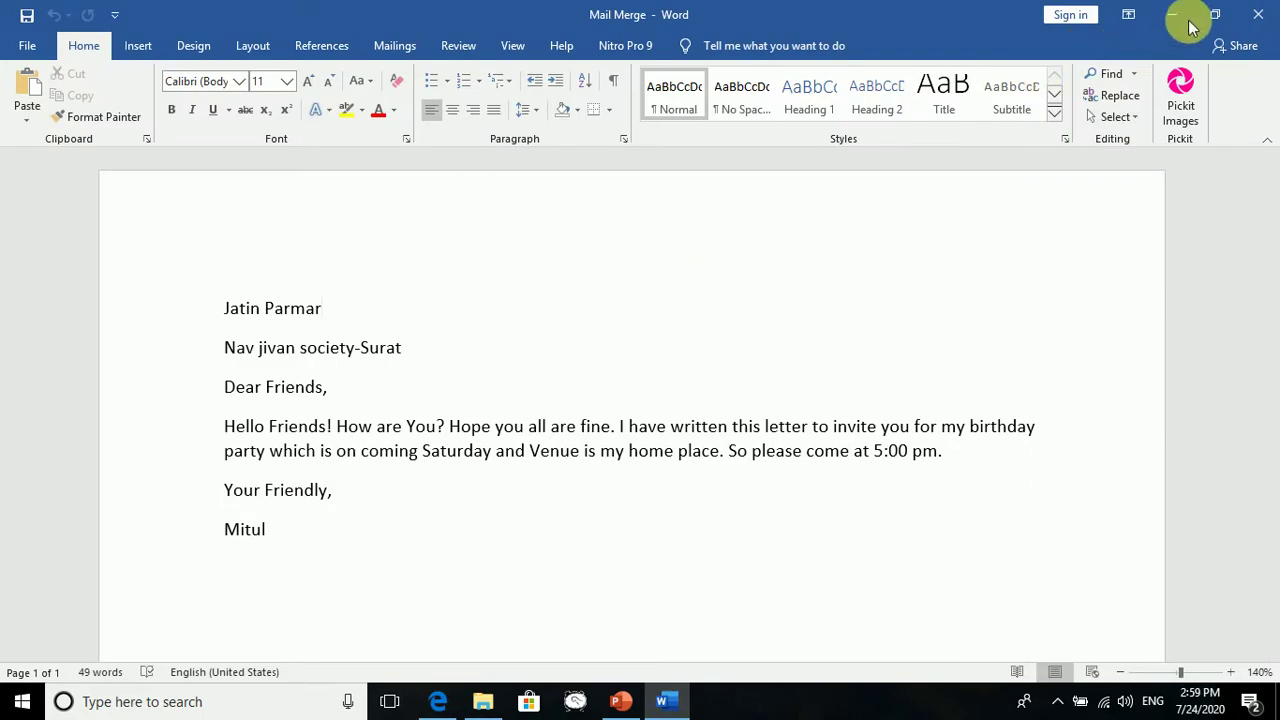
left_click(1183, 16)
left_click(1178, 14)
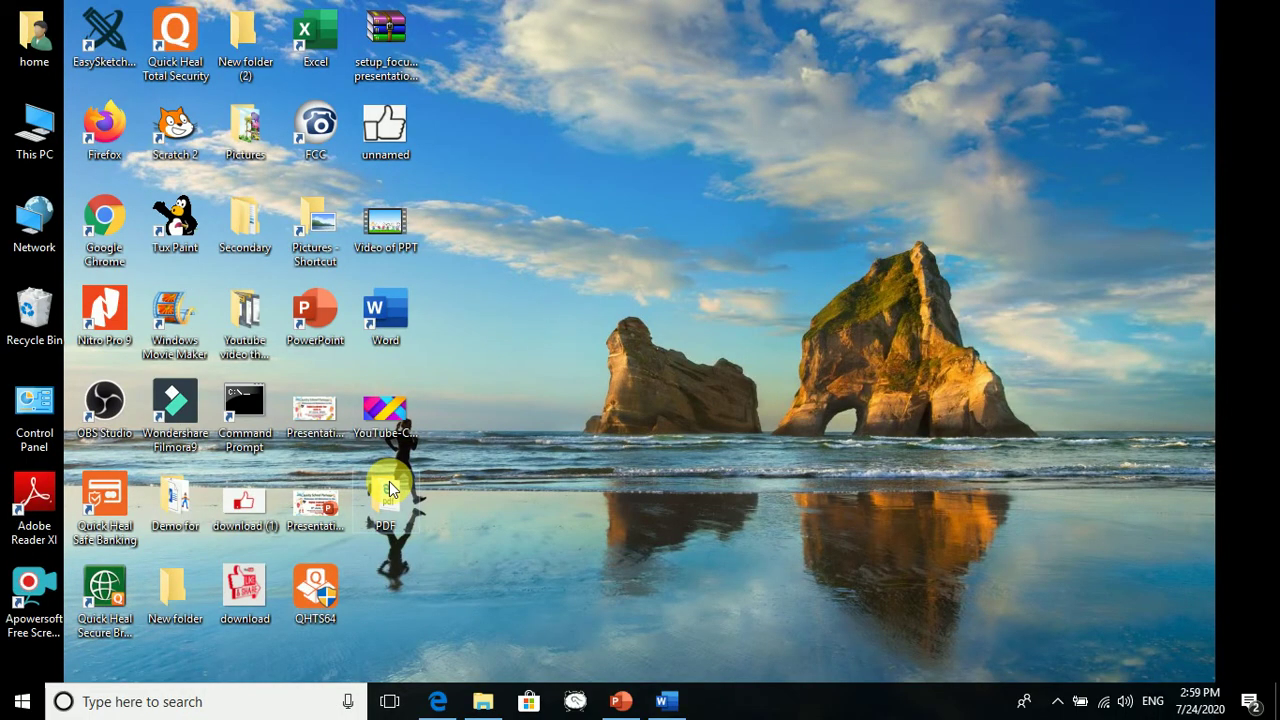
- Open Mail Merge.pdf from the desktop PDF folder in Nitro Pro 9, then return to PowerPoint
double_click(390, 489)
left_click(197, 233)
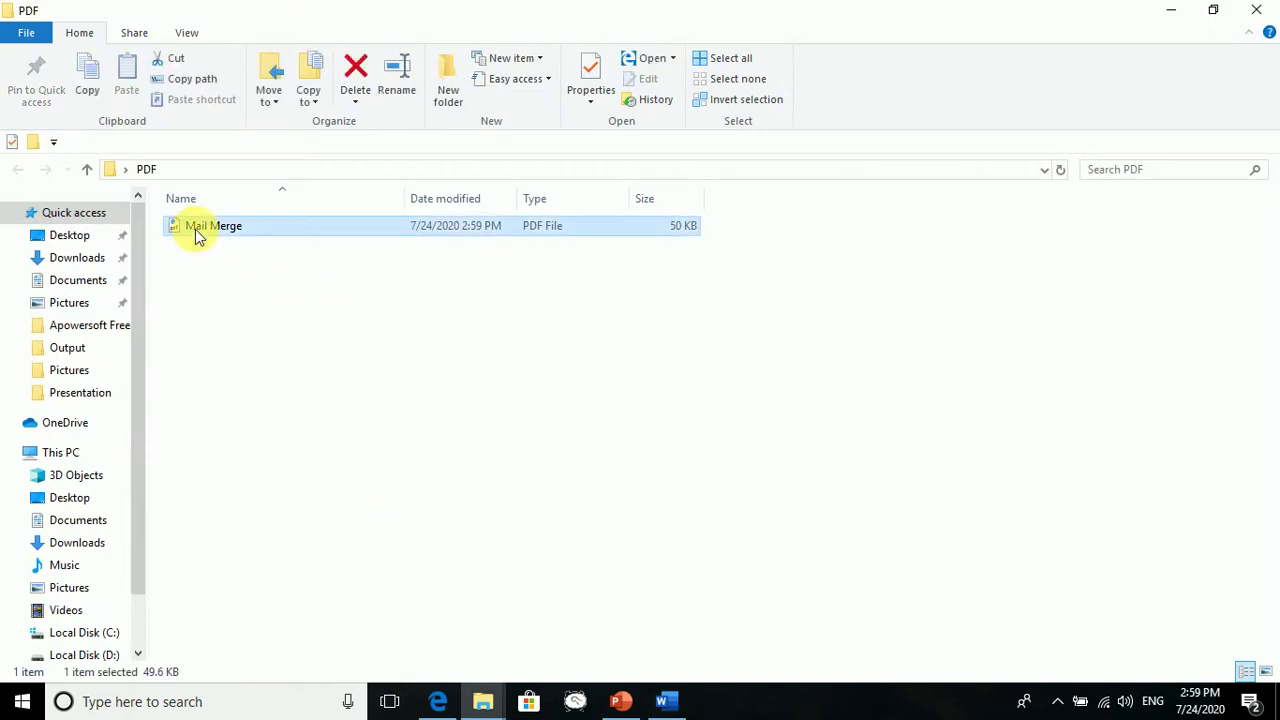
right_click(197, 233)
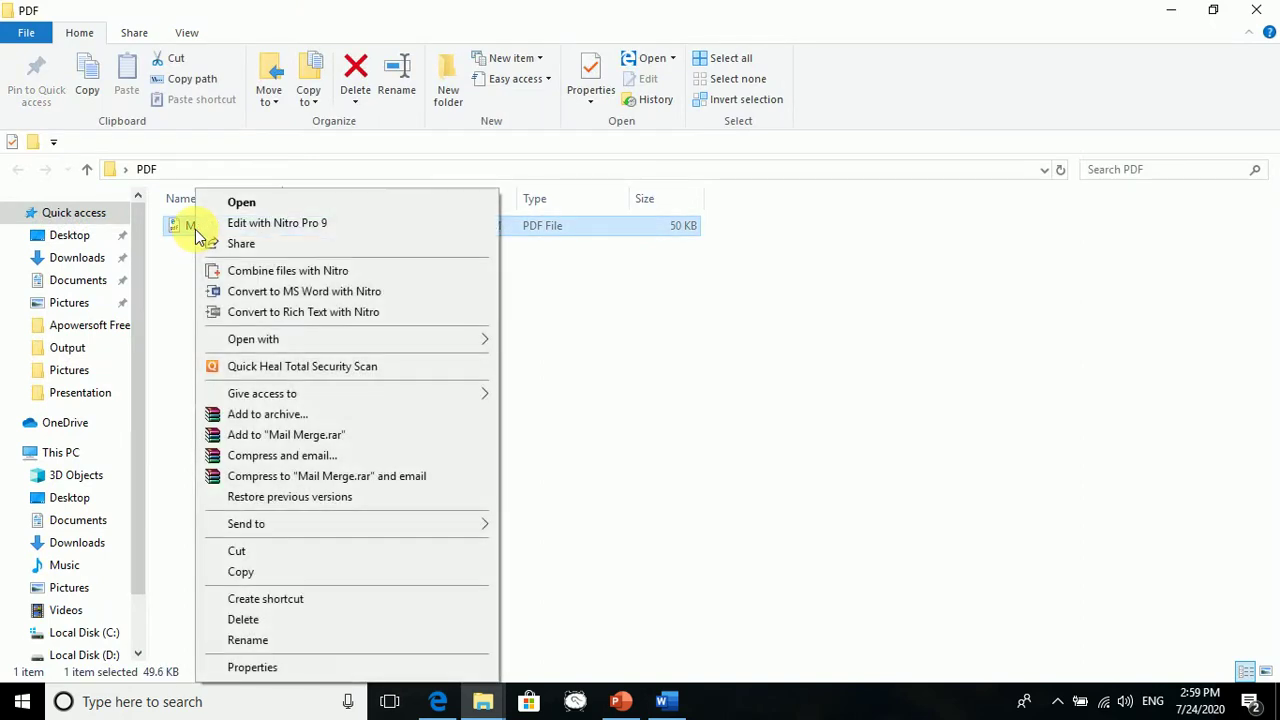
left_click(253, 226)
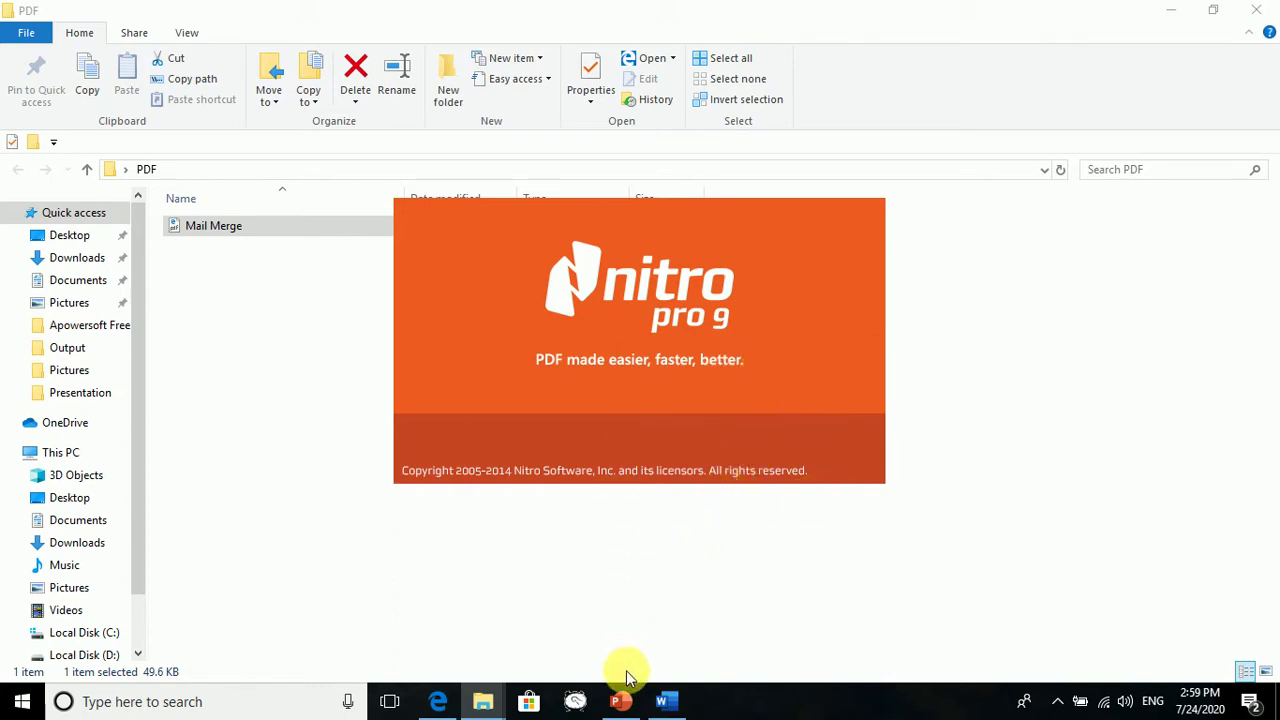
left_click(619, 704)
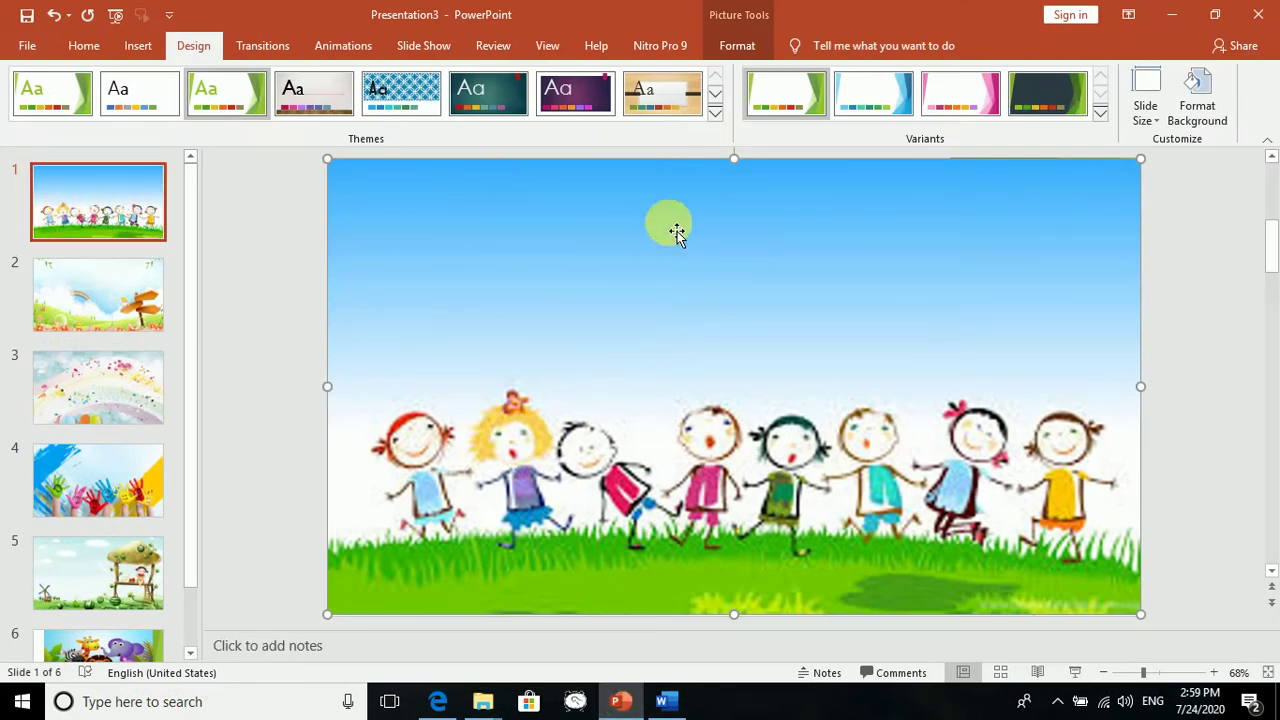
- Scroll through the Mail Merge invitation in Nitro Pro 9, then close the Nitro window
left_click(20, 46)
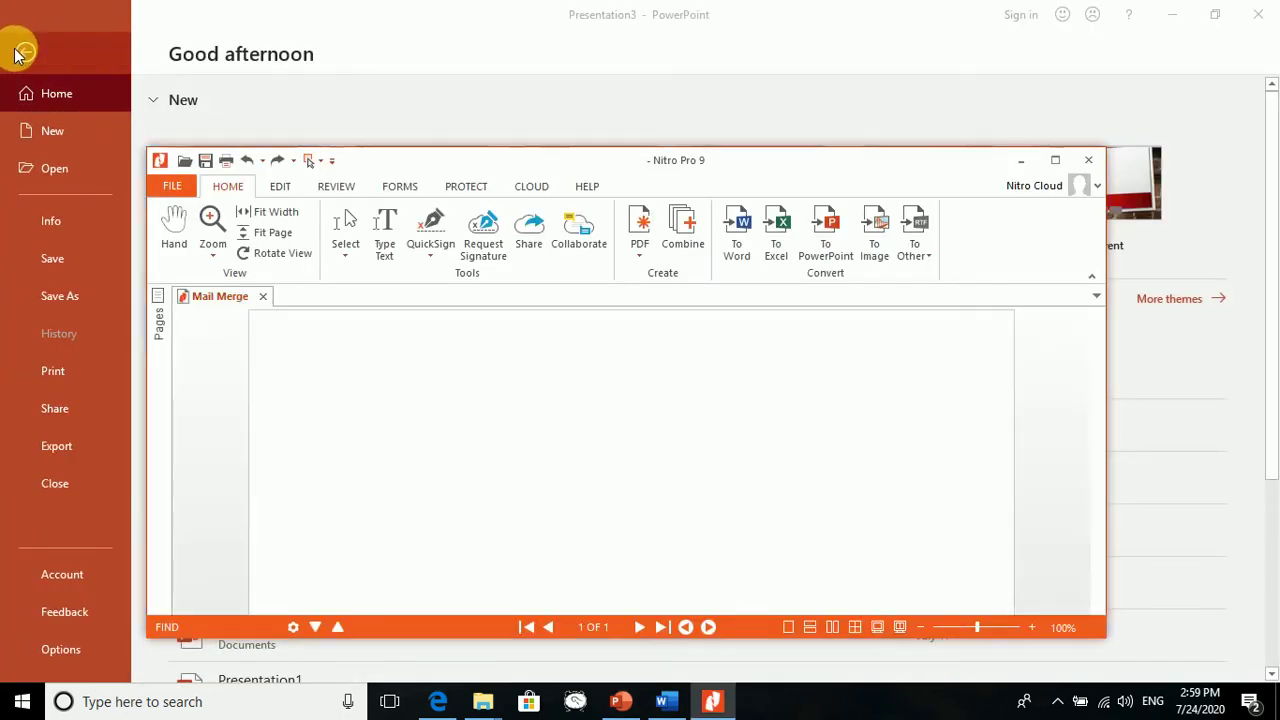
scroll(740, 337, "down", 3)
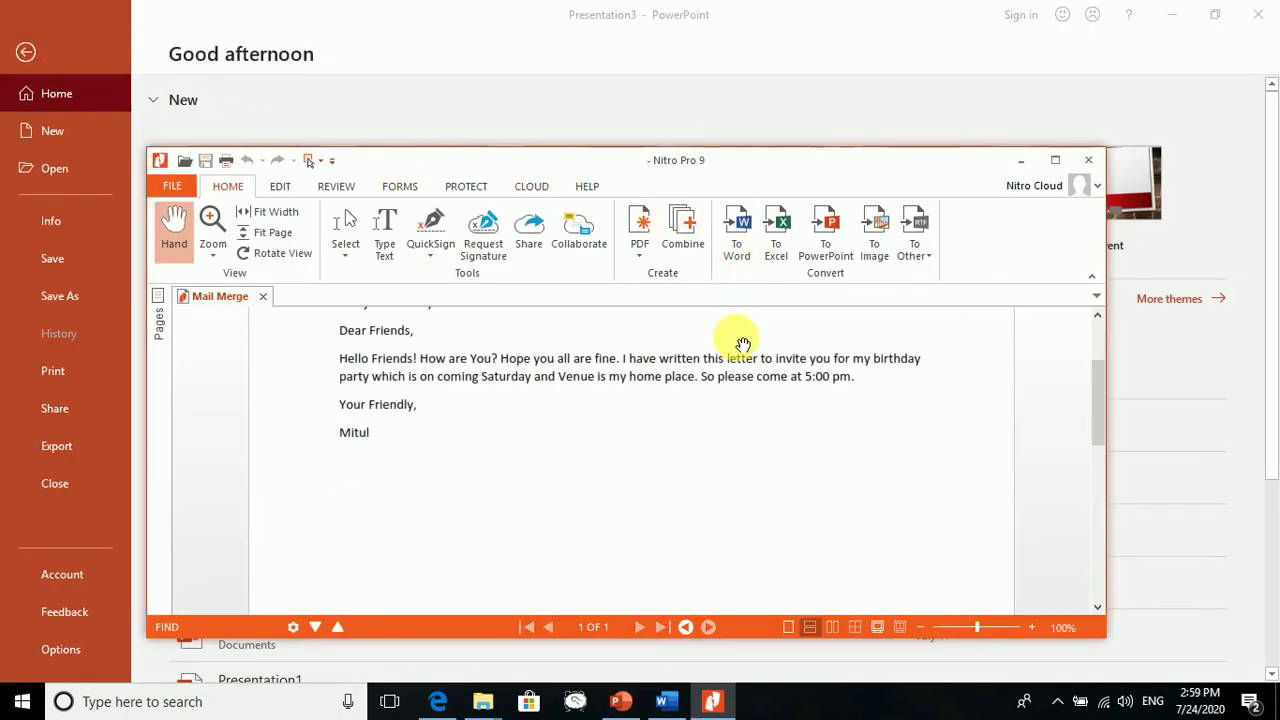
scroll(740, 340, "up", 3)
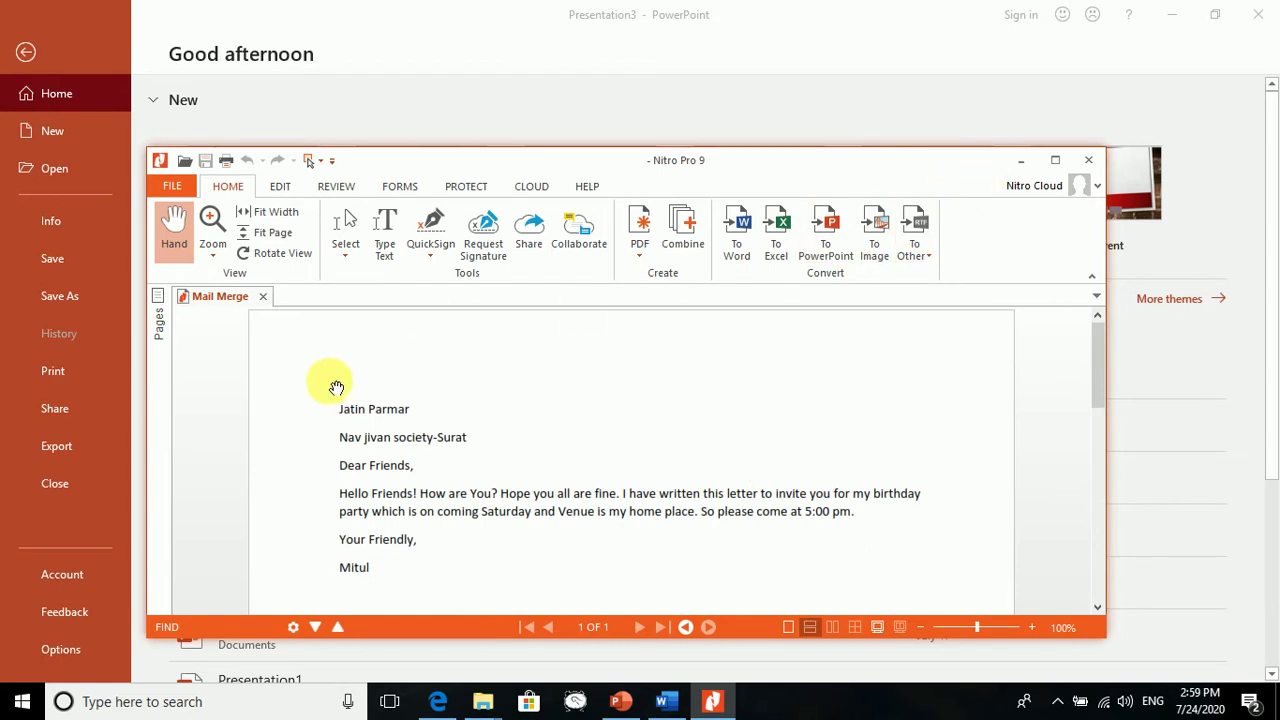
left_click(1090, 162)
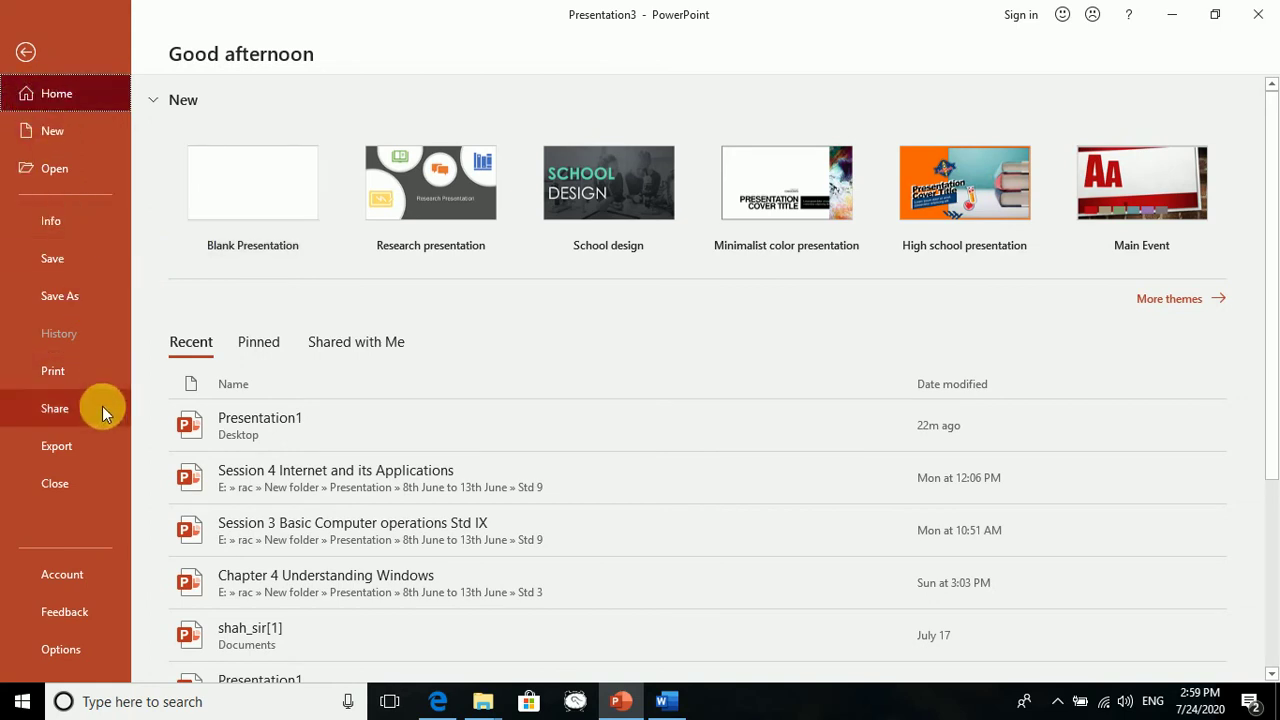
- Set up a PDF export of the presentation named PPT in the desktop PDF folder
left_click(64, 452)
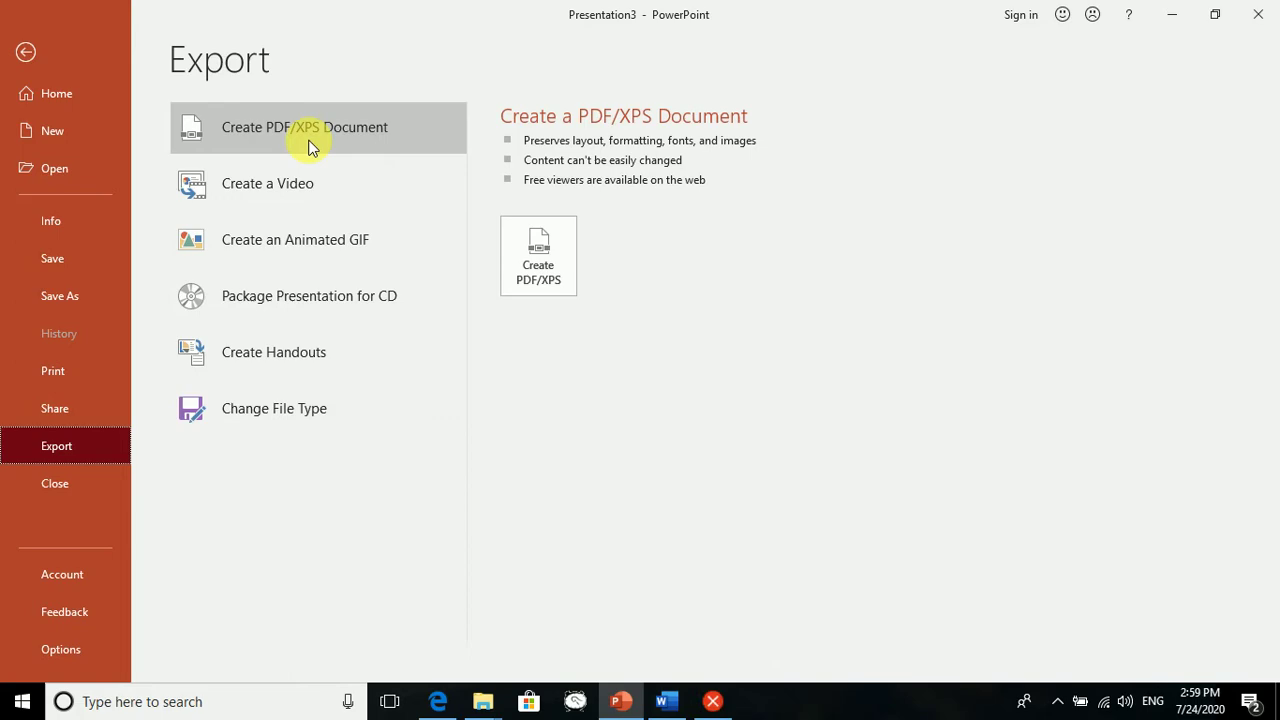
left_click(547, 280)
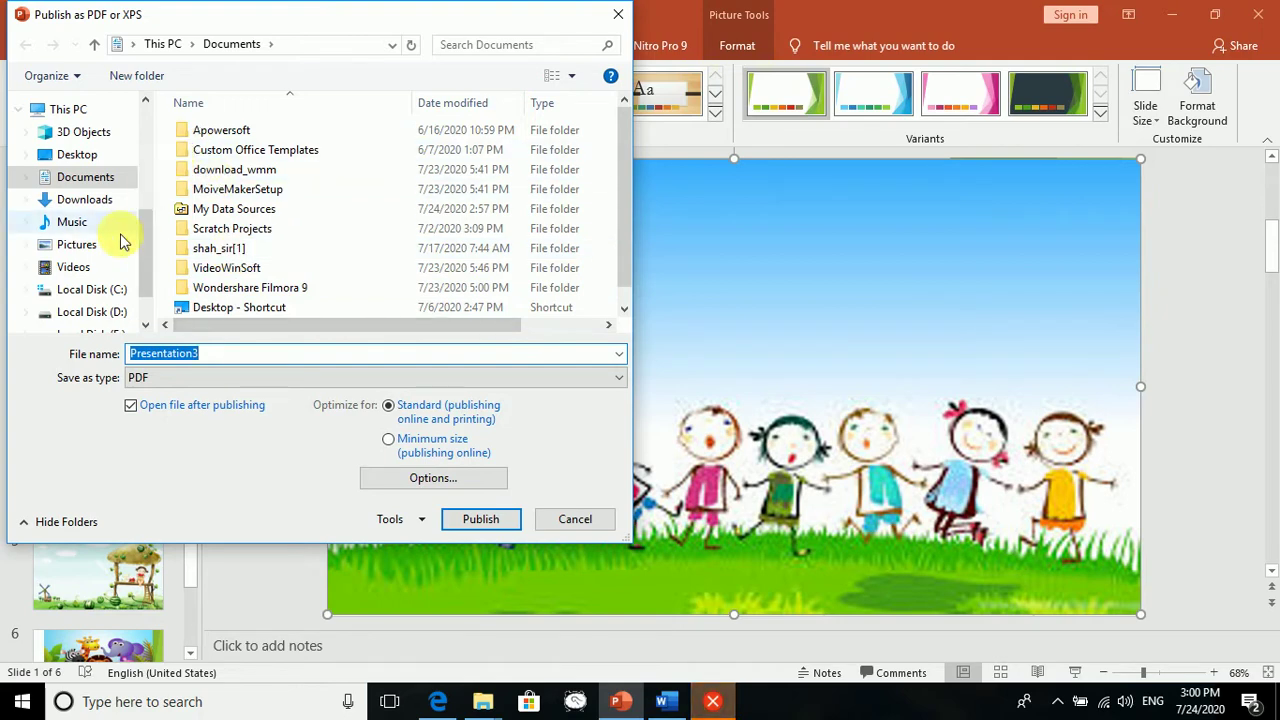
left_click(95, 155)
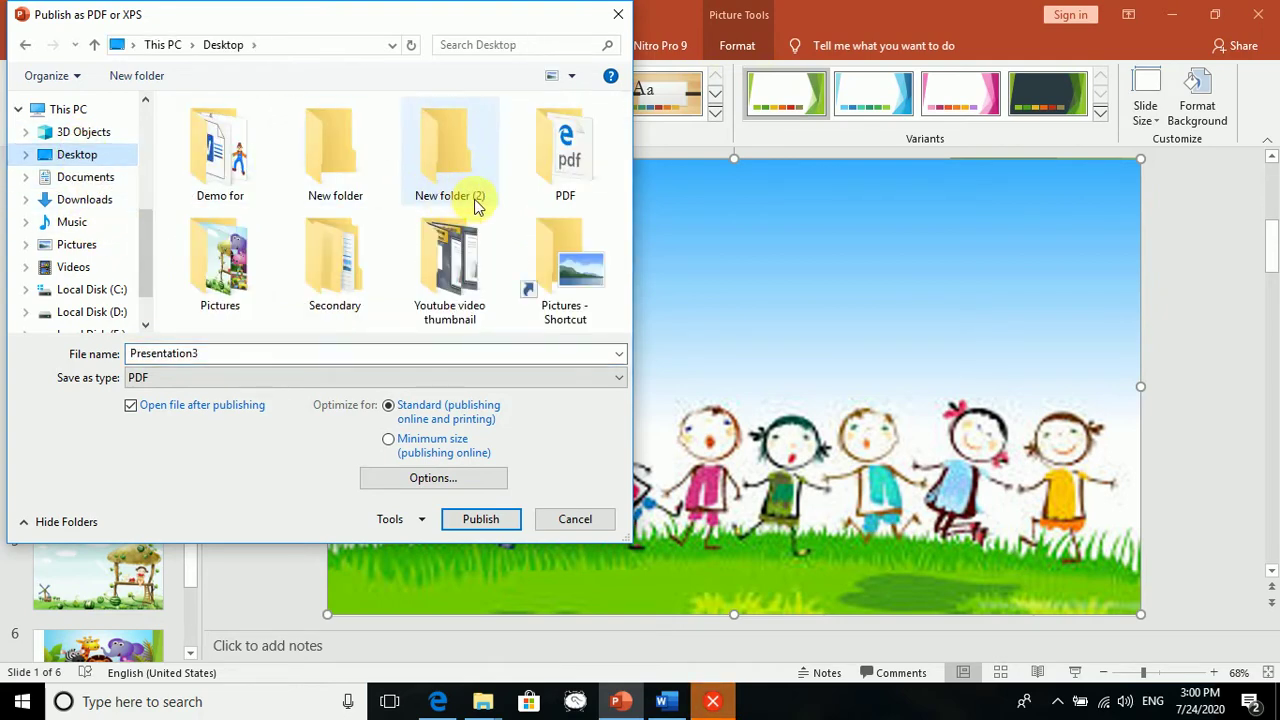
double_click(583, 172)
type("PPT")
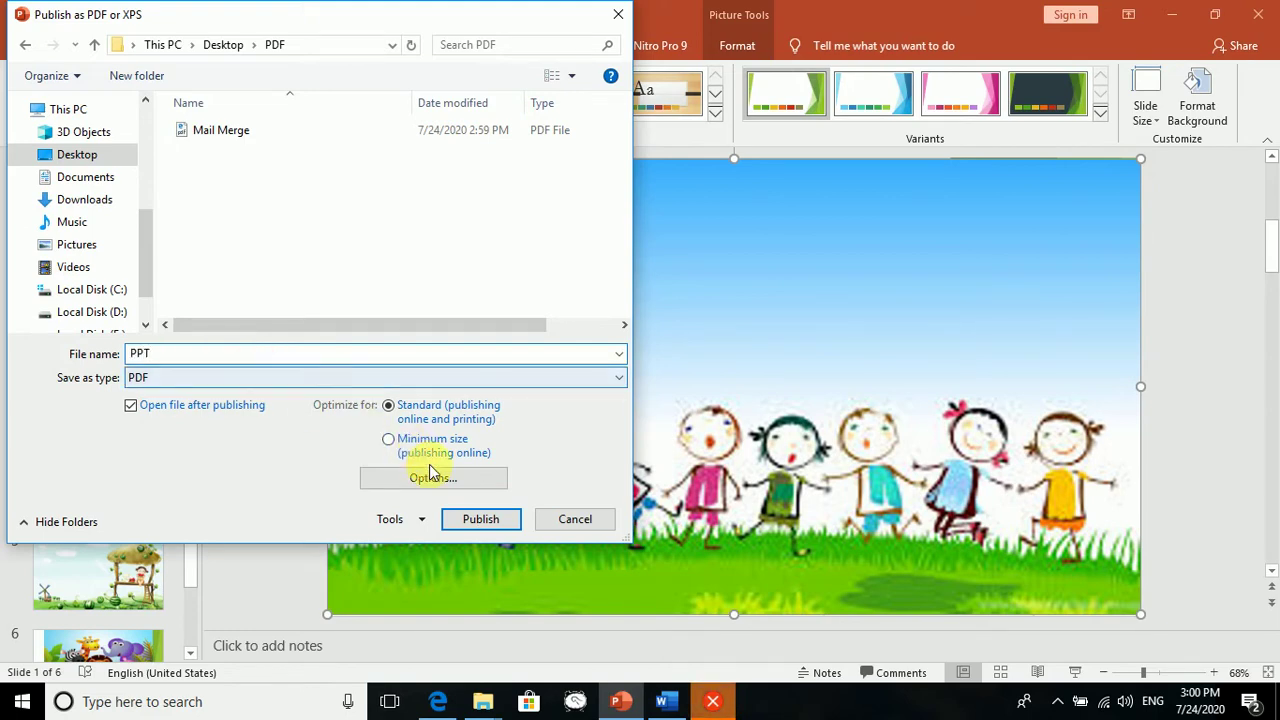
- Publish the six-page PPT.pdf, then close Edge with all its PDF tabs
left_click(470, 522)
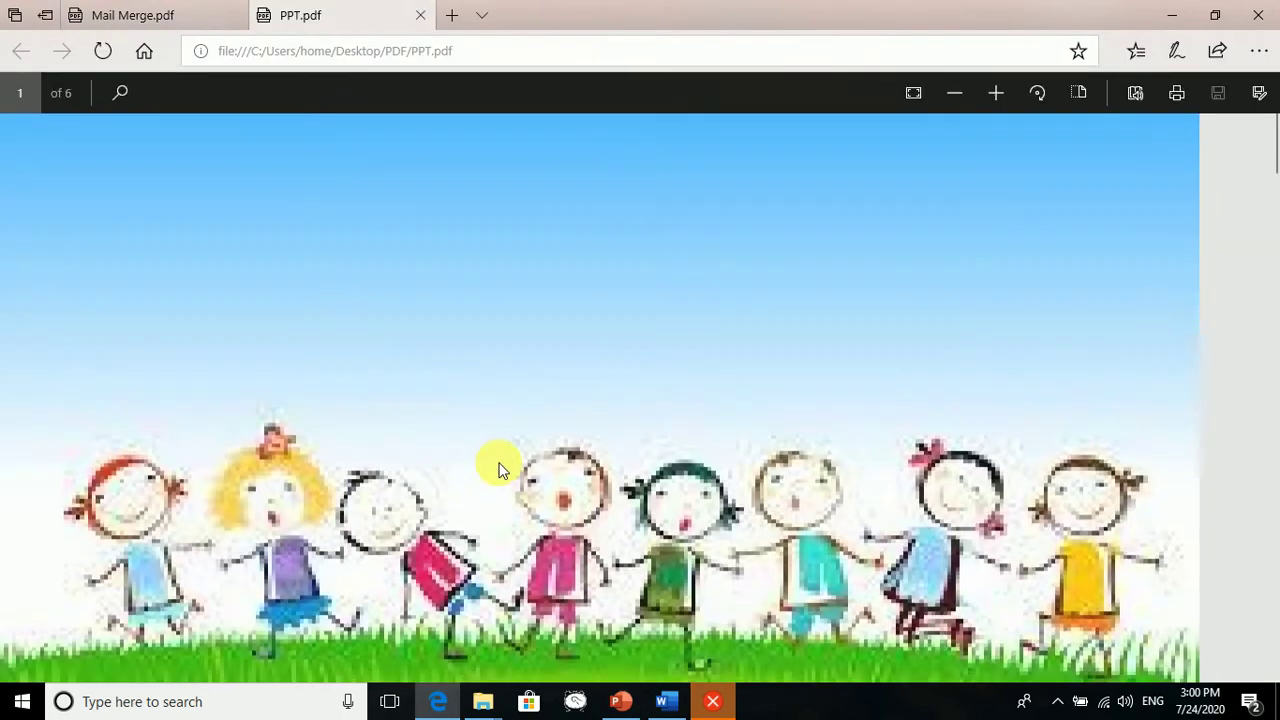
left_click(1264, 20)
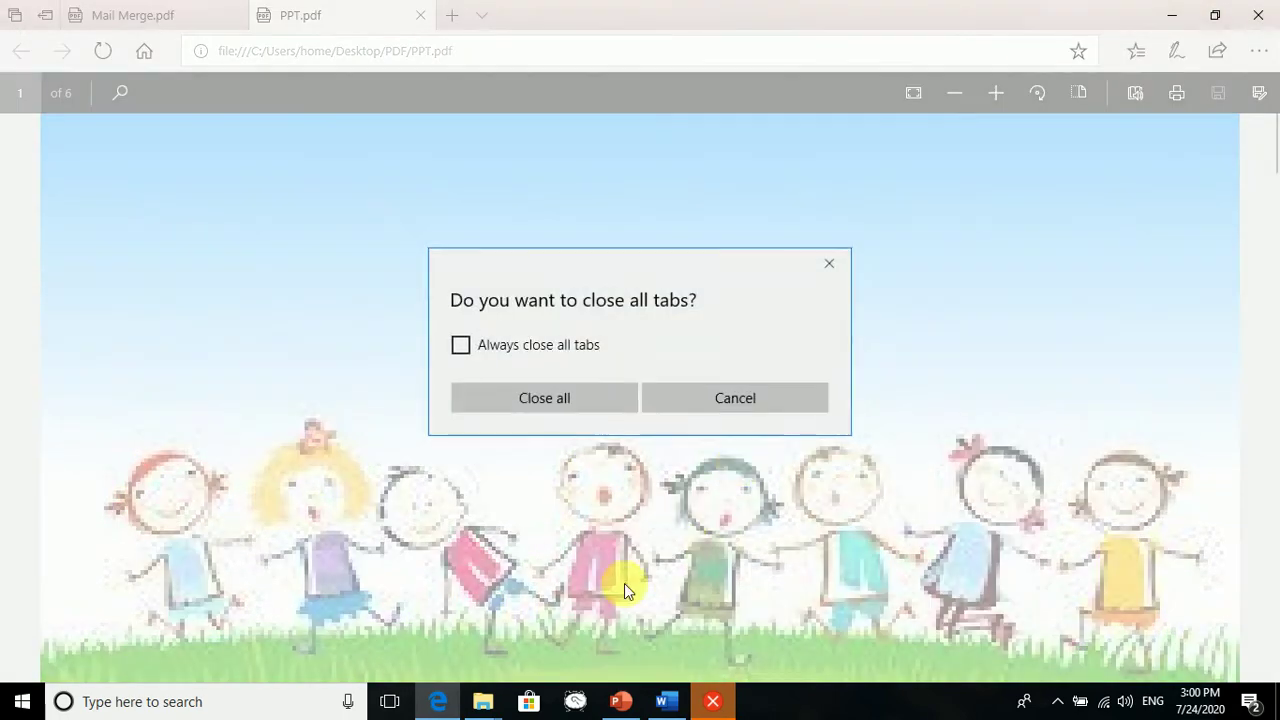
left_click(565, 400)
mouse_move(483, 701)
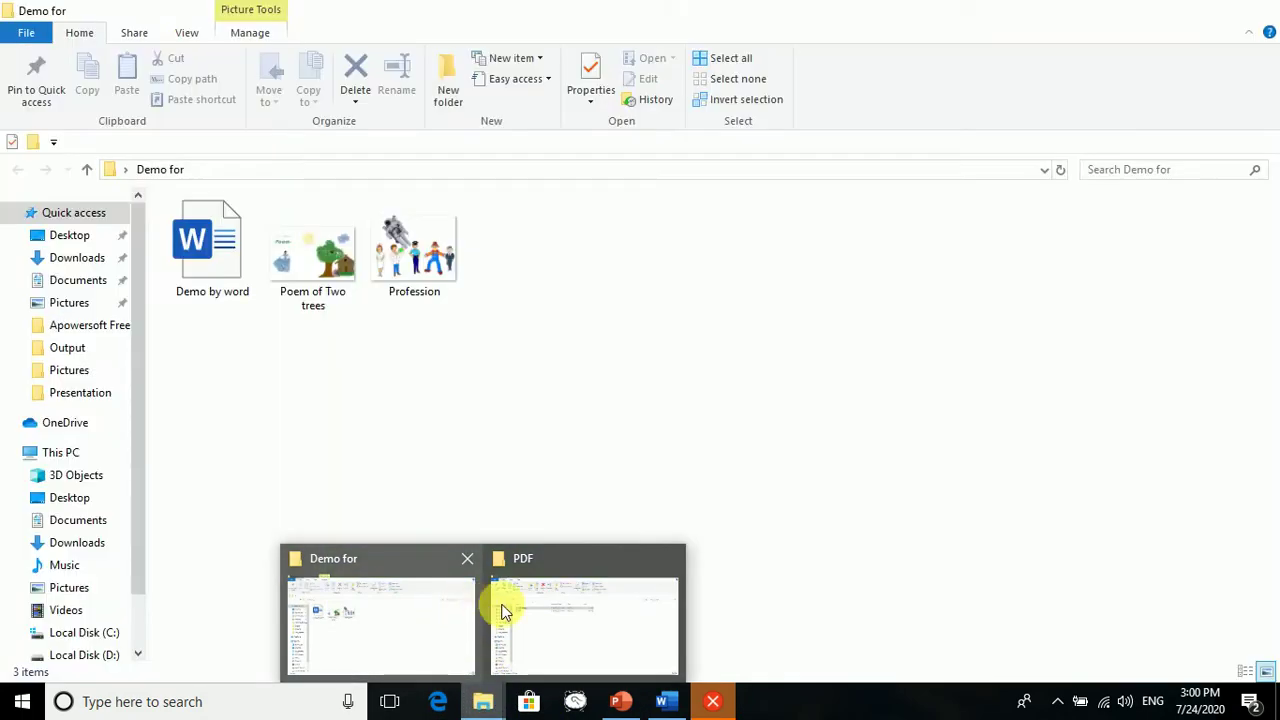
- Confirm the PDF folder holds Mail Merge and PPT, selecting the PPT file
left_click(505, 610)
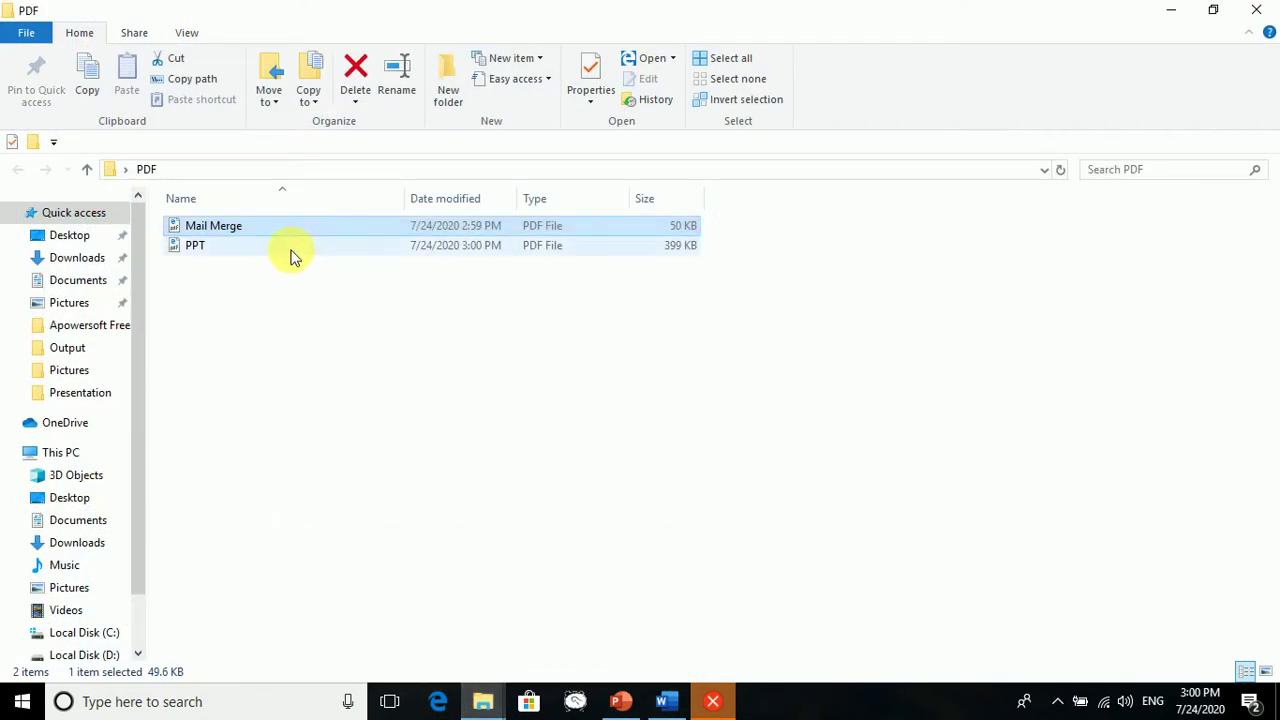
left_click(229, 250)
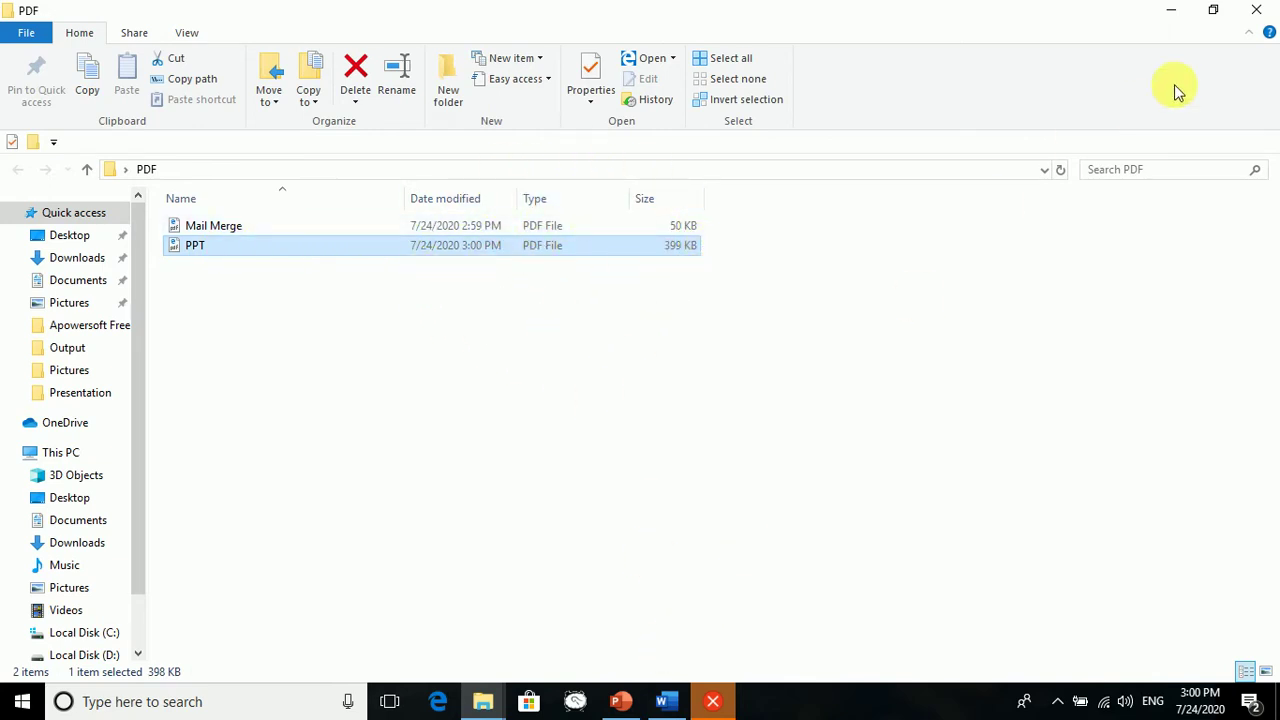
- Minimize the PDF folder and PowerPoint, dismiss the missing-volume error, and launch Excel via search
left_click(1178, 16)
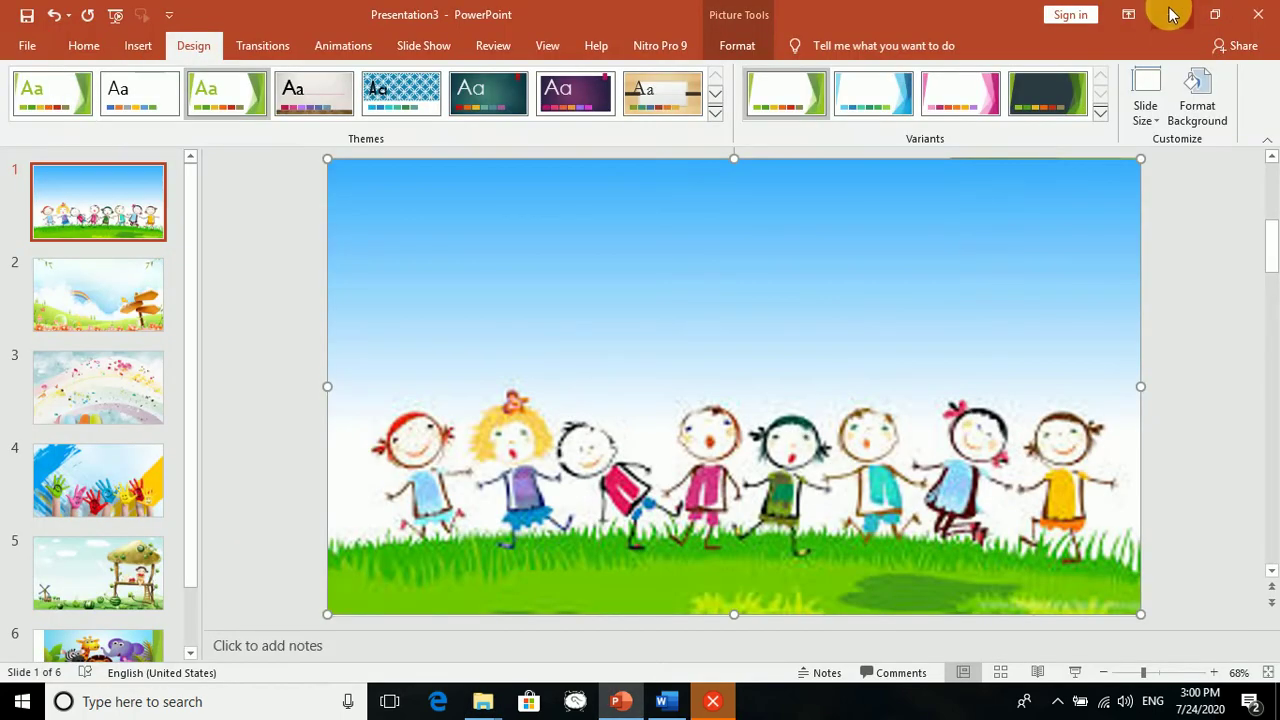
left_click(1172, 14)
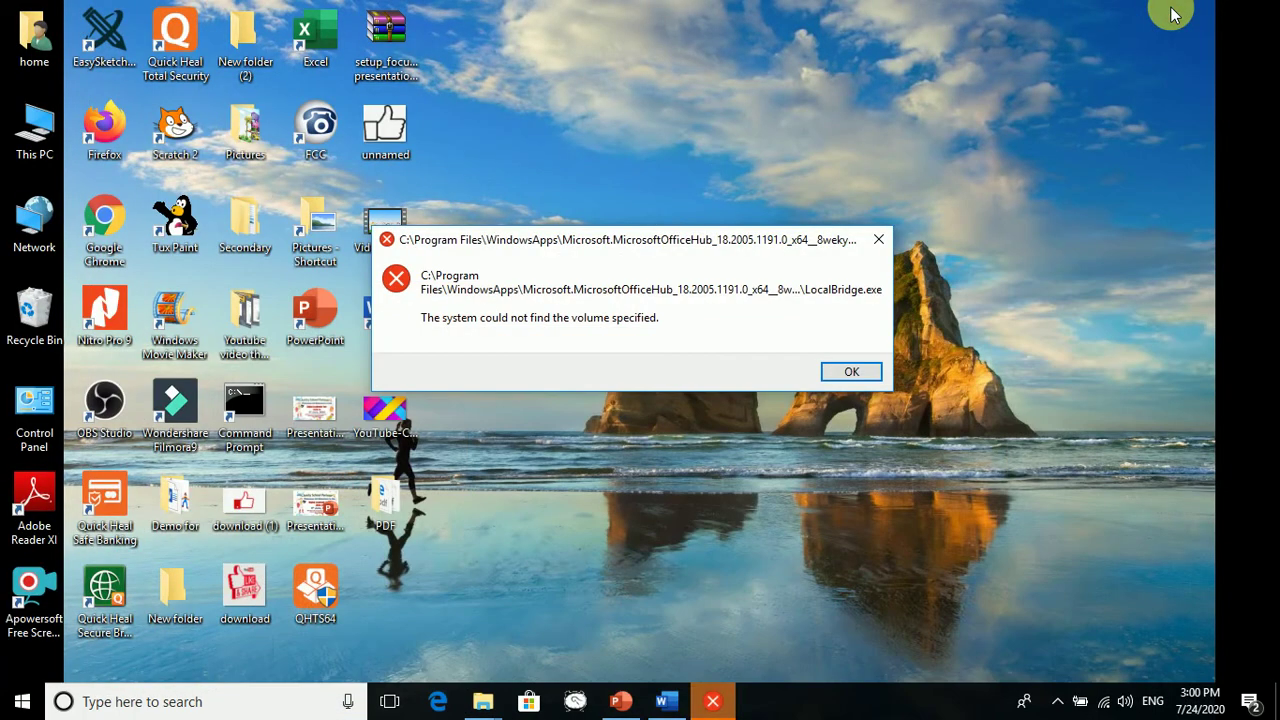
left_click(877, 243)
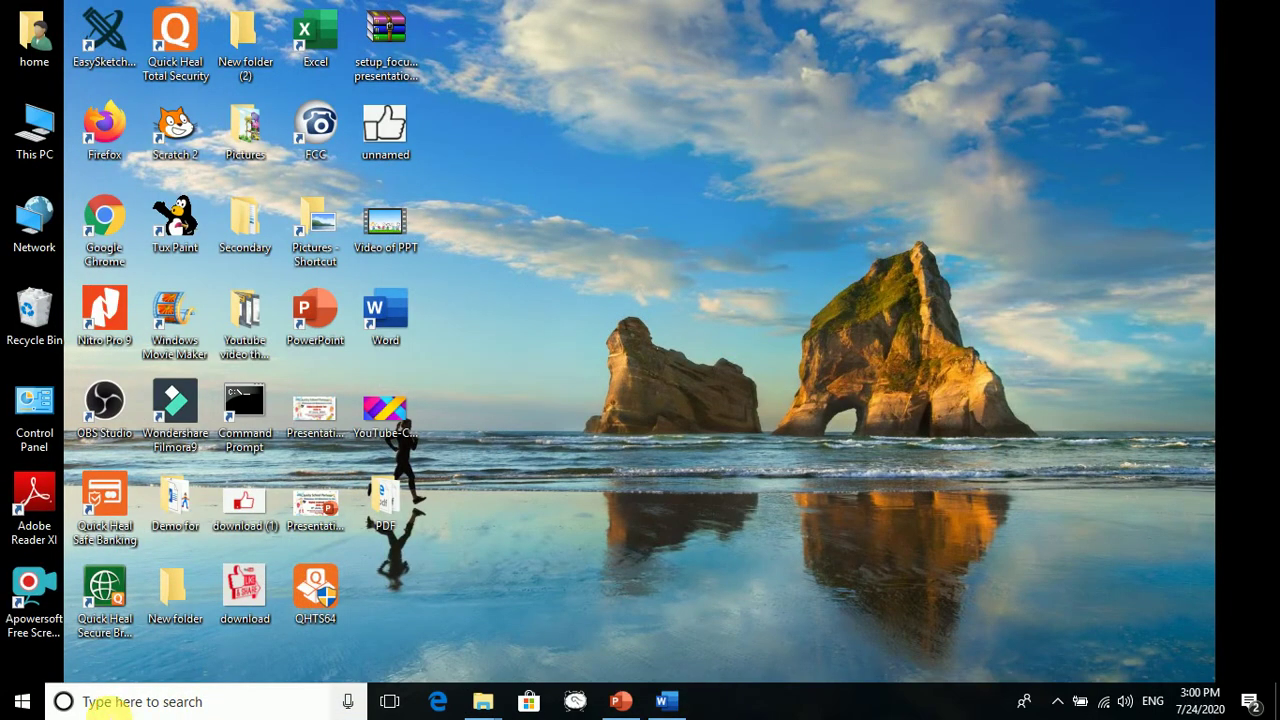
left_click(100, 702)
left_click(316, 62)
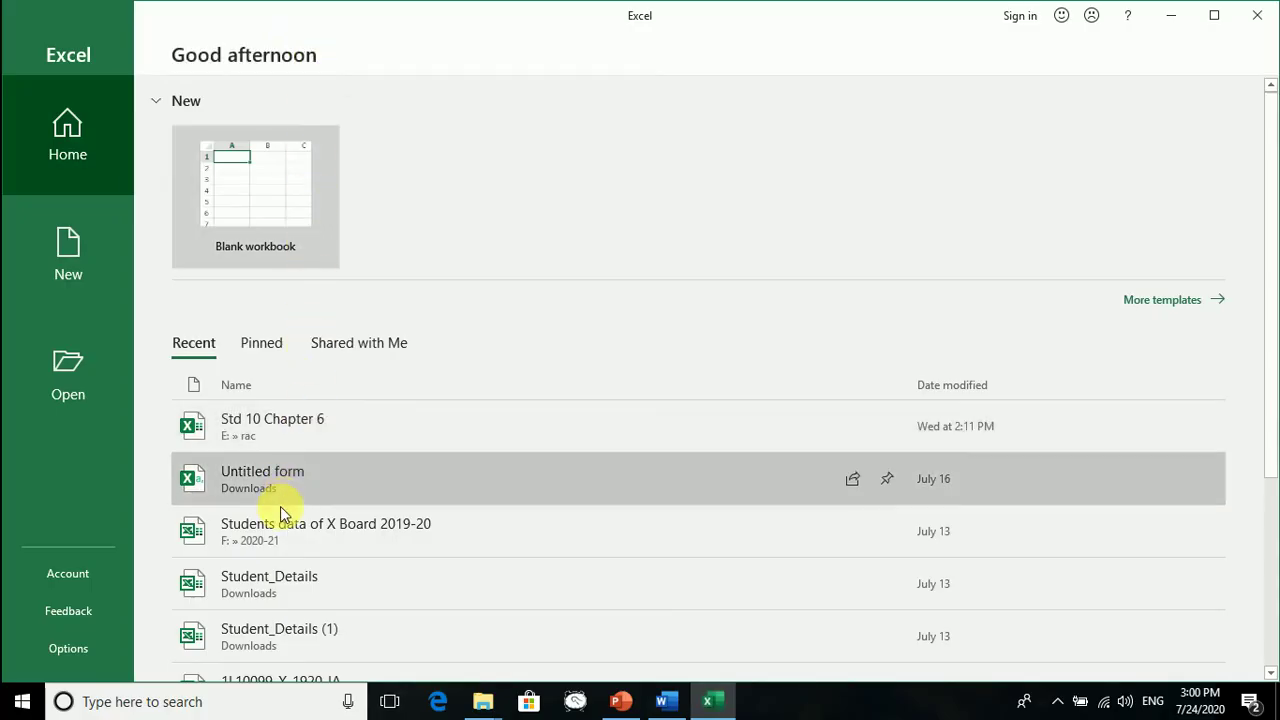
- Try the missing Students data of X Board 2019-20 workbook, dismiss the error, and open Student_Details
left_click(300, 532)
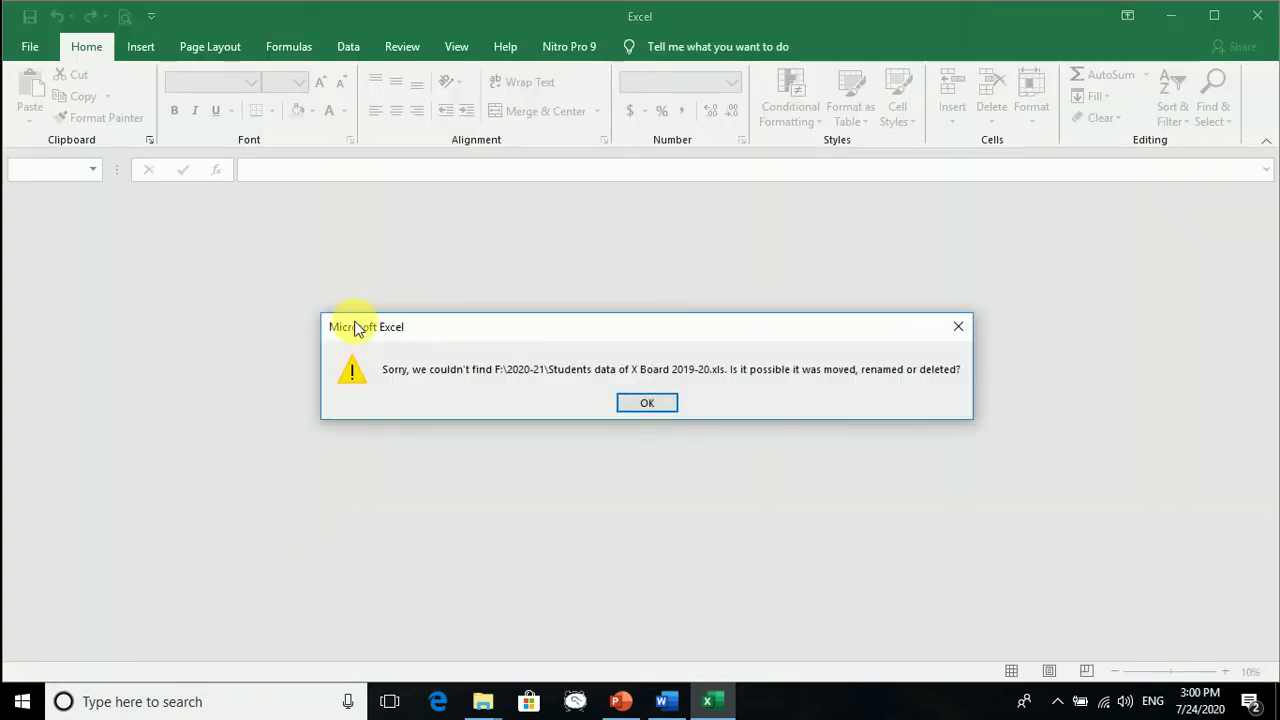
left_click(627, 404)
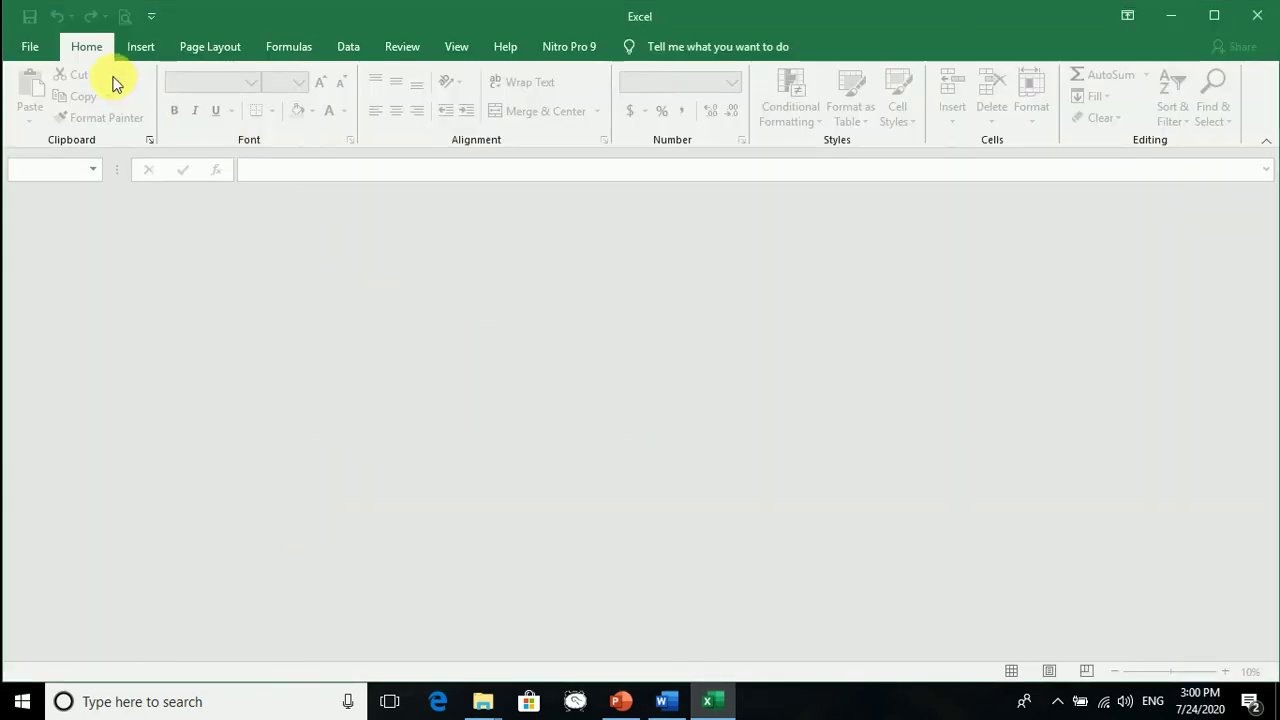
left_click(52, 50)
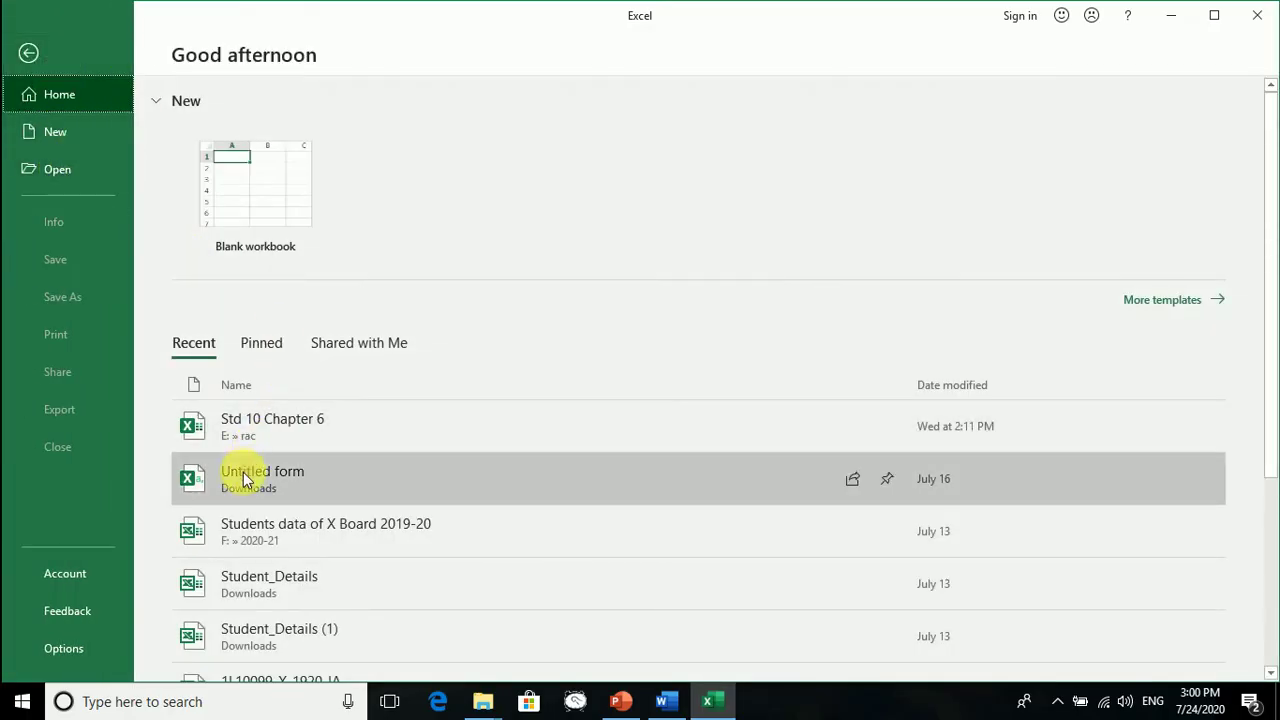
left_click(284, 595)
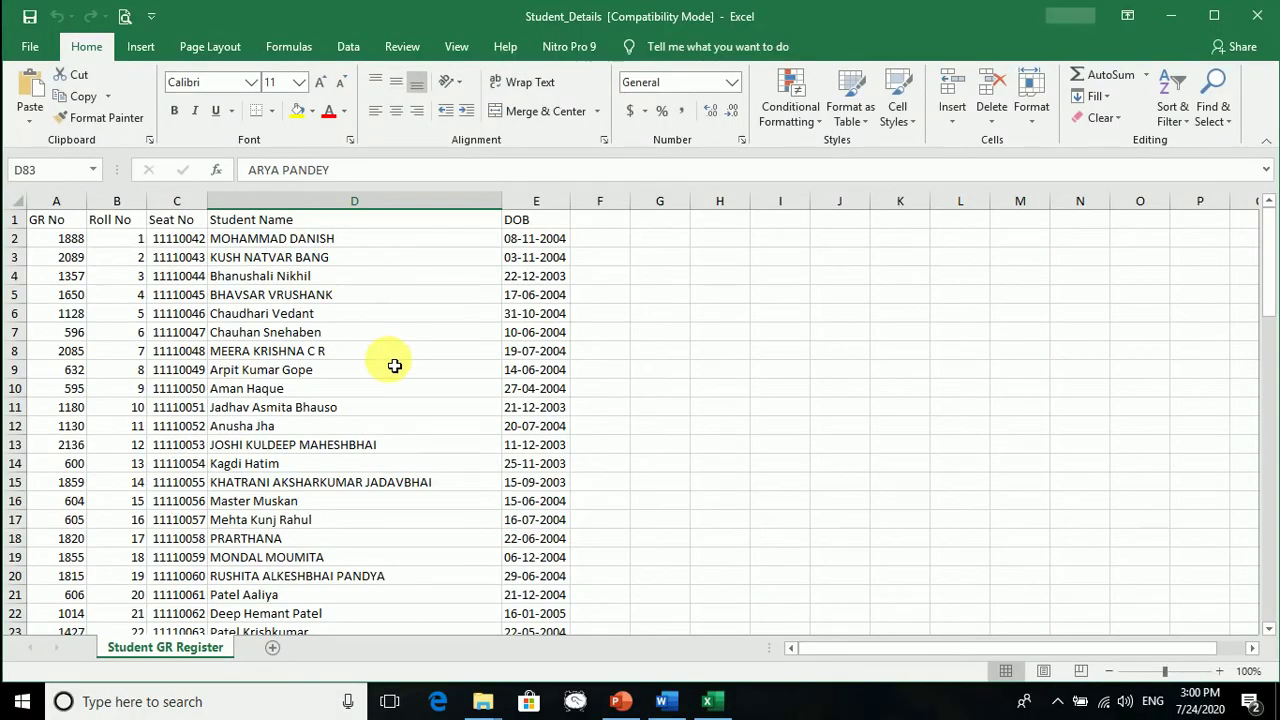
- Scroll through the Std 10 Chapter 6 student absence data and totals
left_click(30, 47)
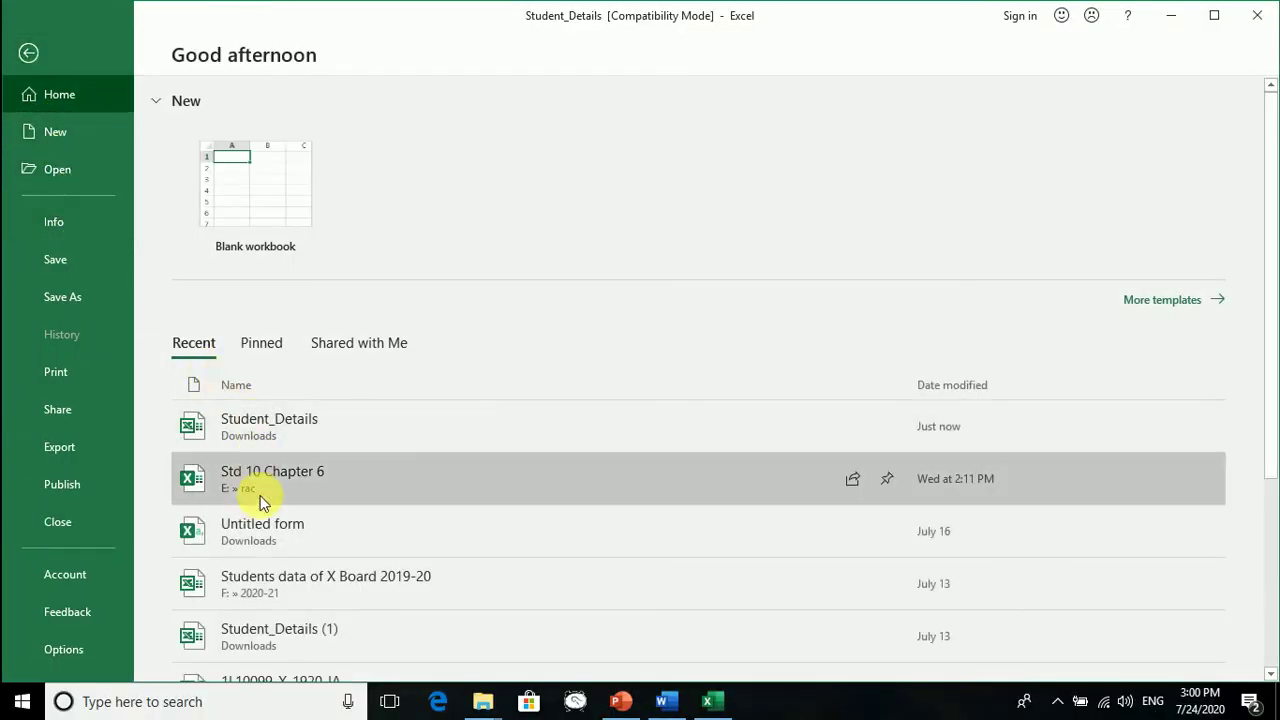
key("Escape")
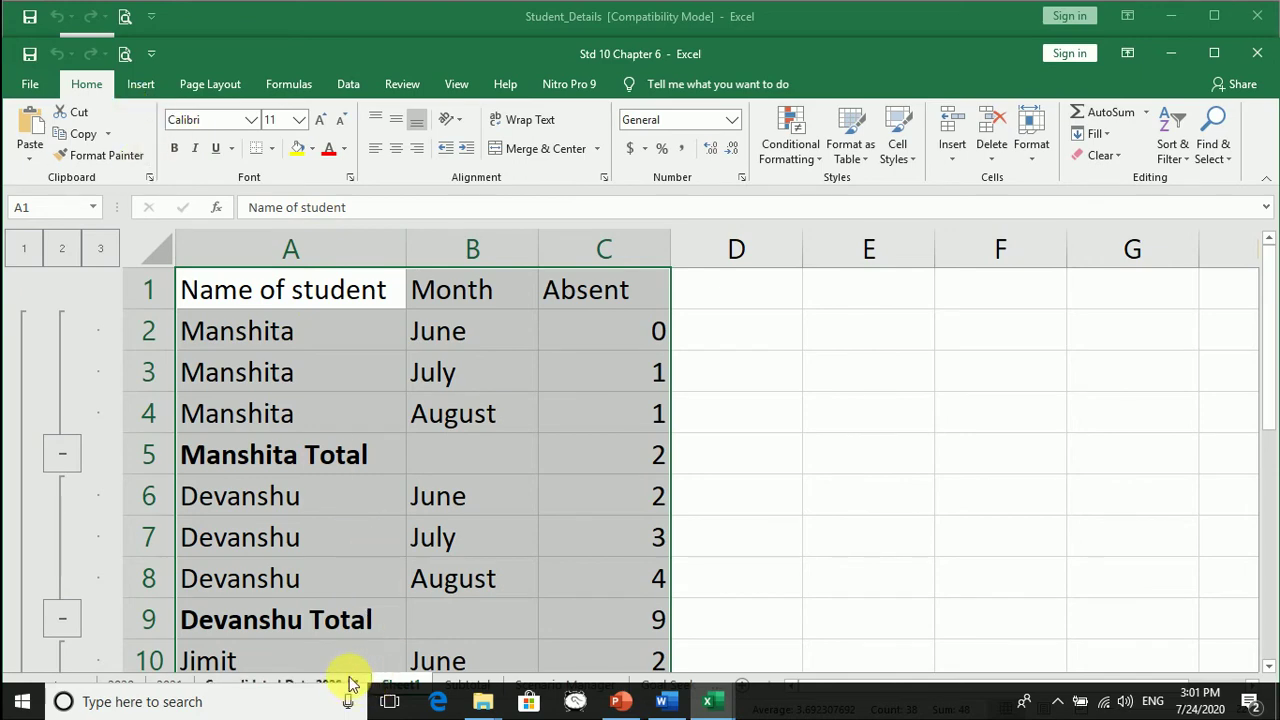
scroll(428, 568, "down", 4)
scroll(428, 568, "down", 2)
scroll(360, 590, "down", 7)
scroll(1276, 494, "down", 2)
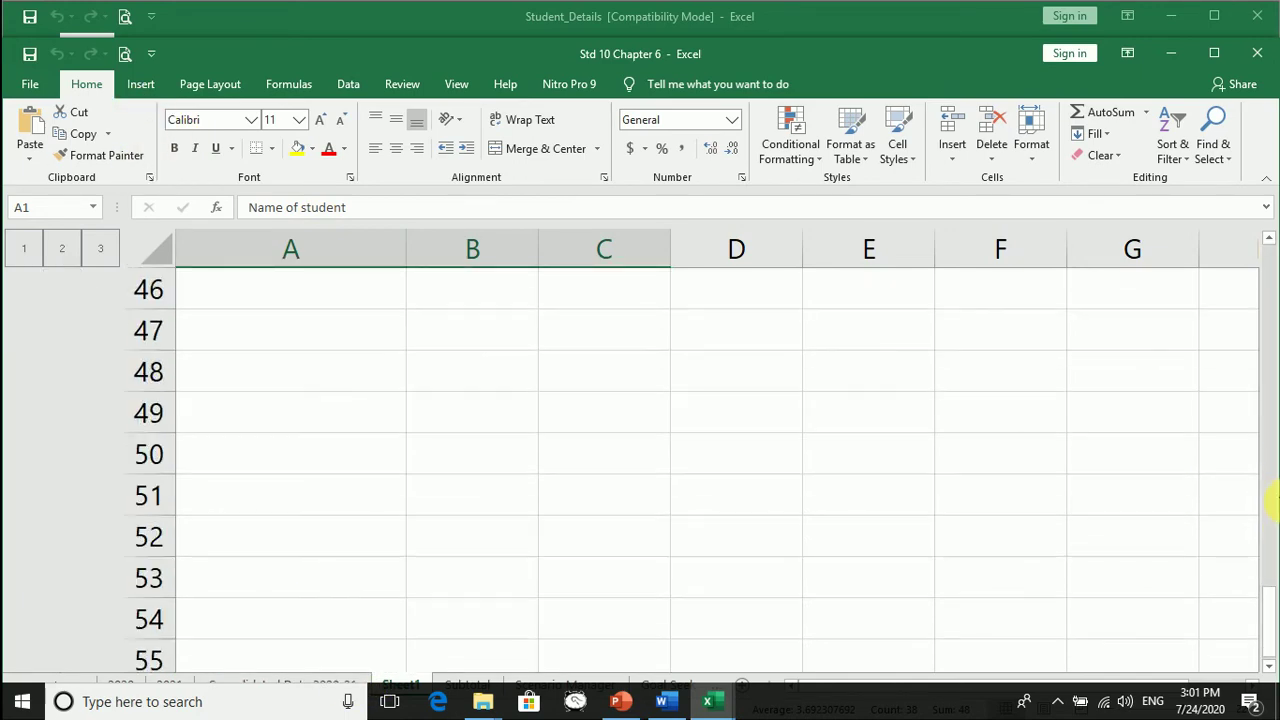
scroll(1276, 391, "down", 5)
scroll(1019, 452, "up", 12)
scroll(1017, 467, "up", 8)
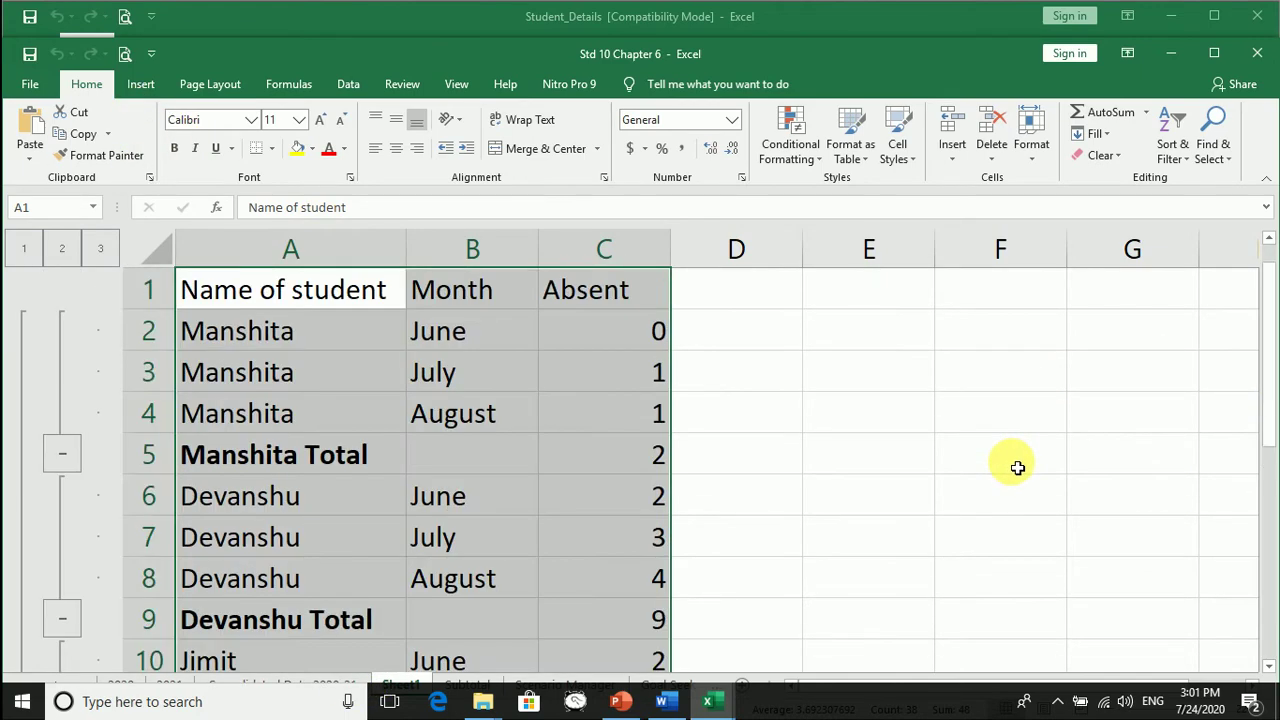
- On the 2020 car sales sheet, start a PDF/XPS export of the Std 10 Chapter 6 workbook
left_click(133, 680)
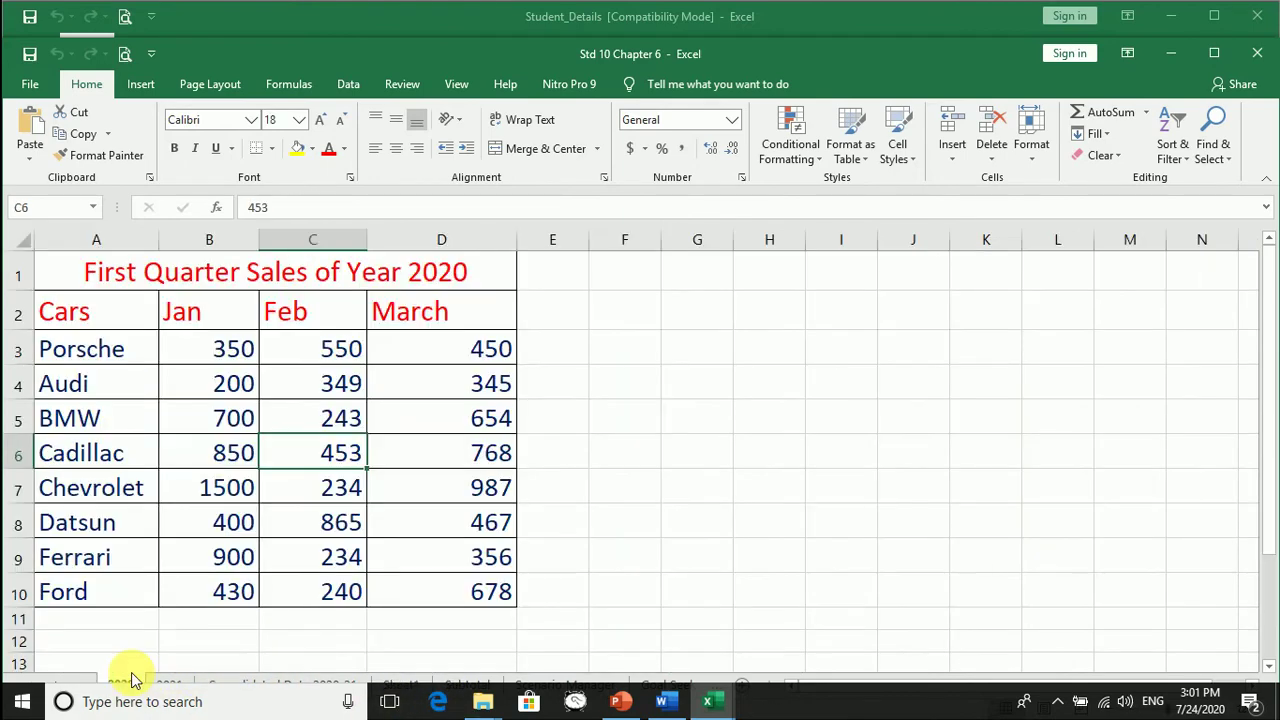
left_click(27, 88)
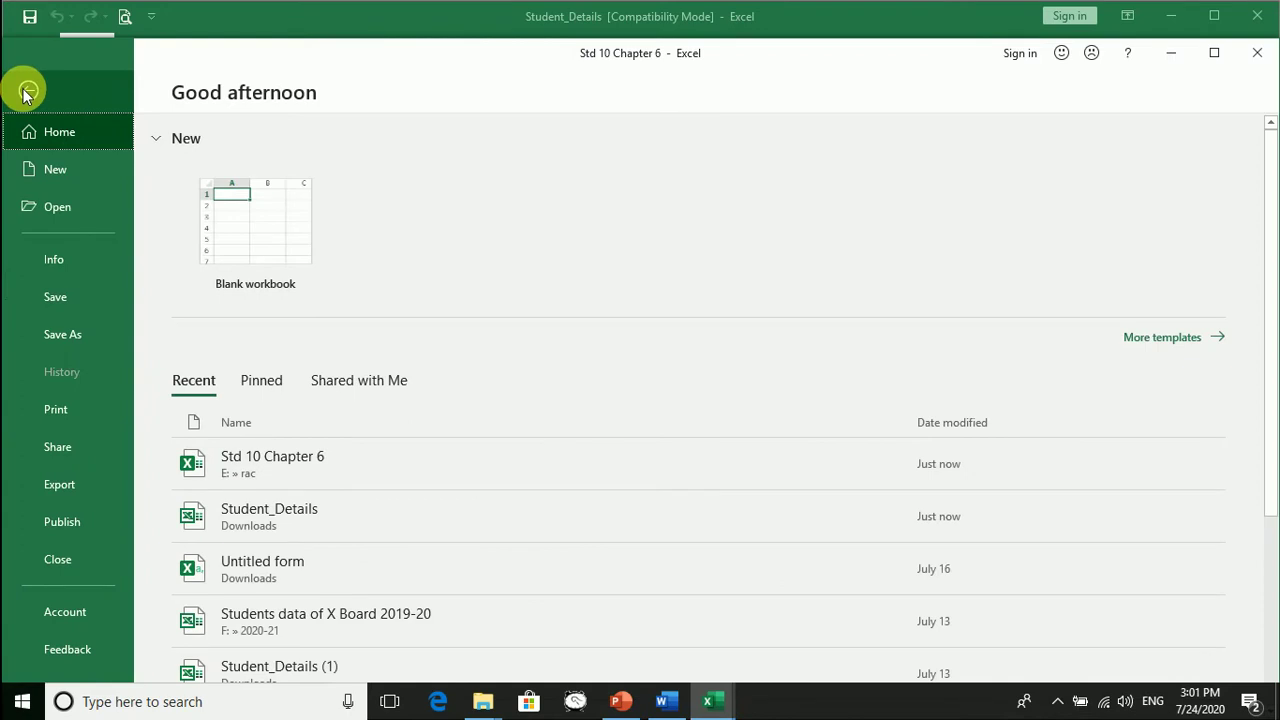
left_click(54, 483)
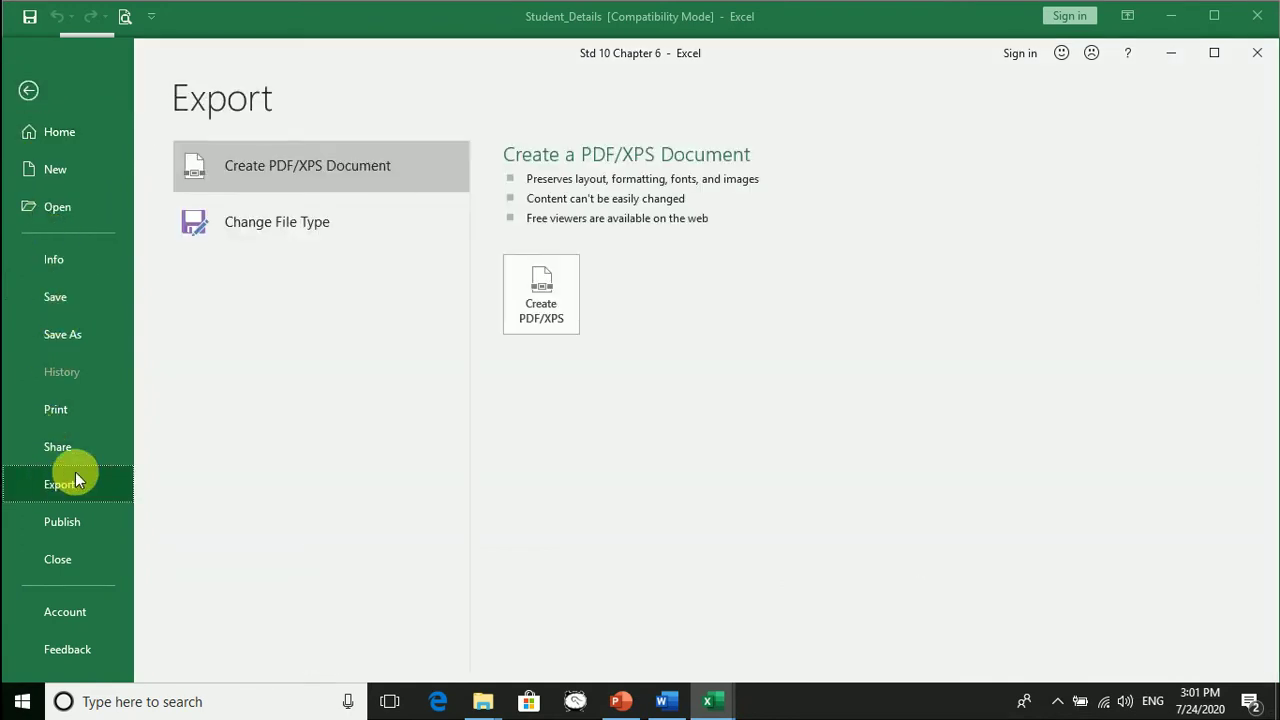
left_click(548, 317)
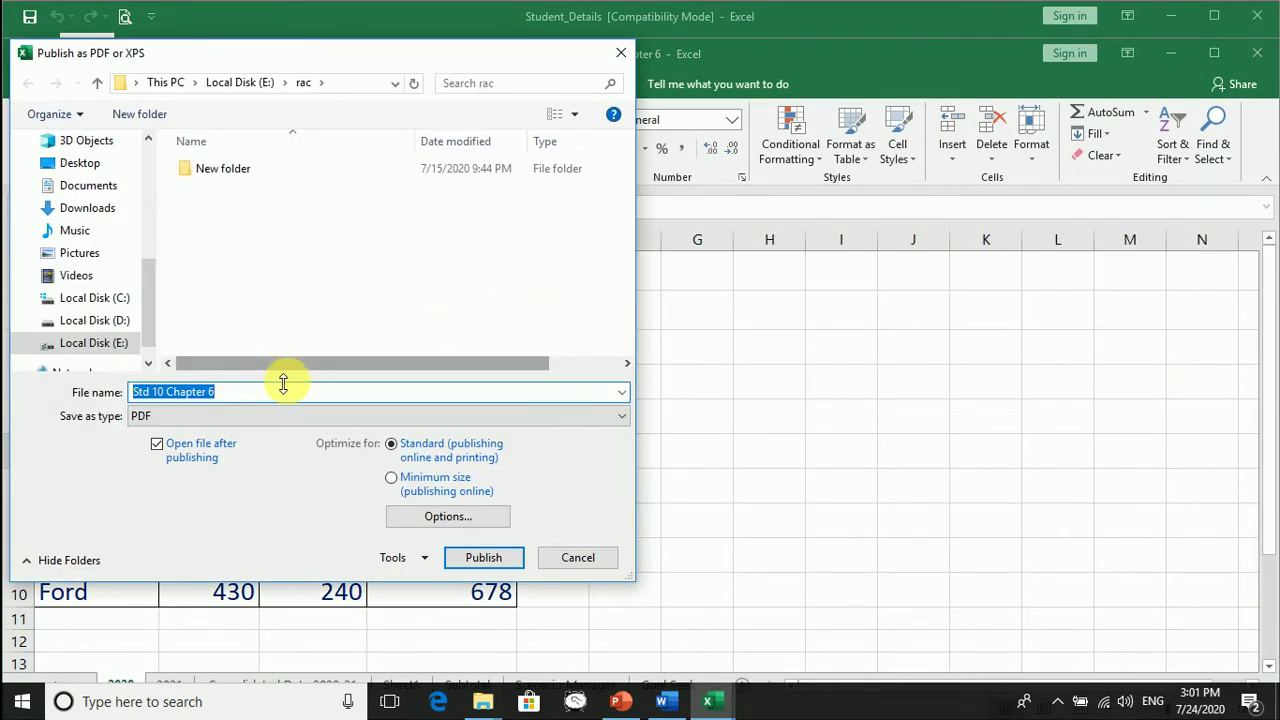
mouse_move(79, 253)
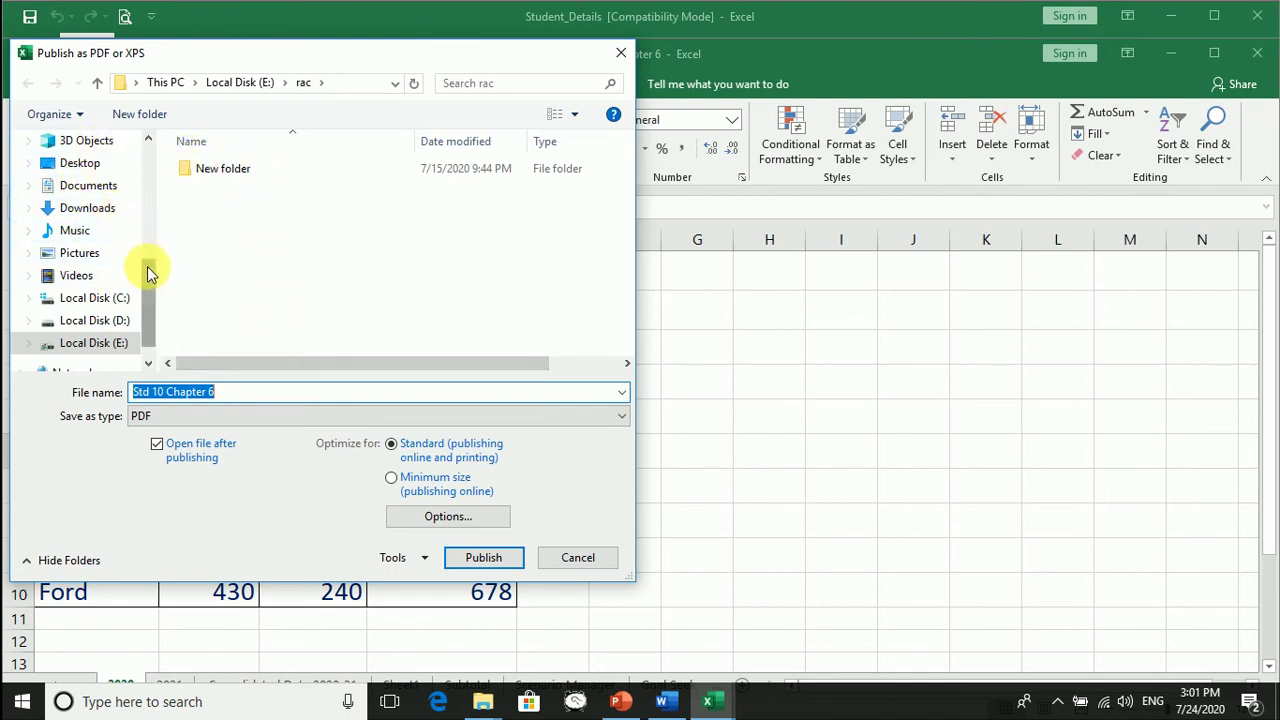
- Publish the sheet as Std 10 Chapter 6.pdf in the Desktop PDF folder, then close the preview
left_click_drag(148, 270, 143, 237)
left_click(95, 253)
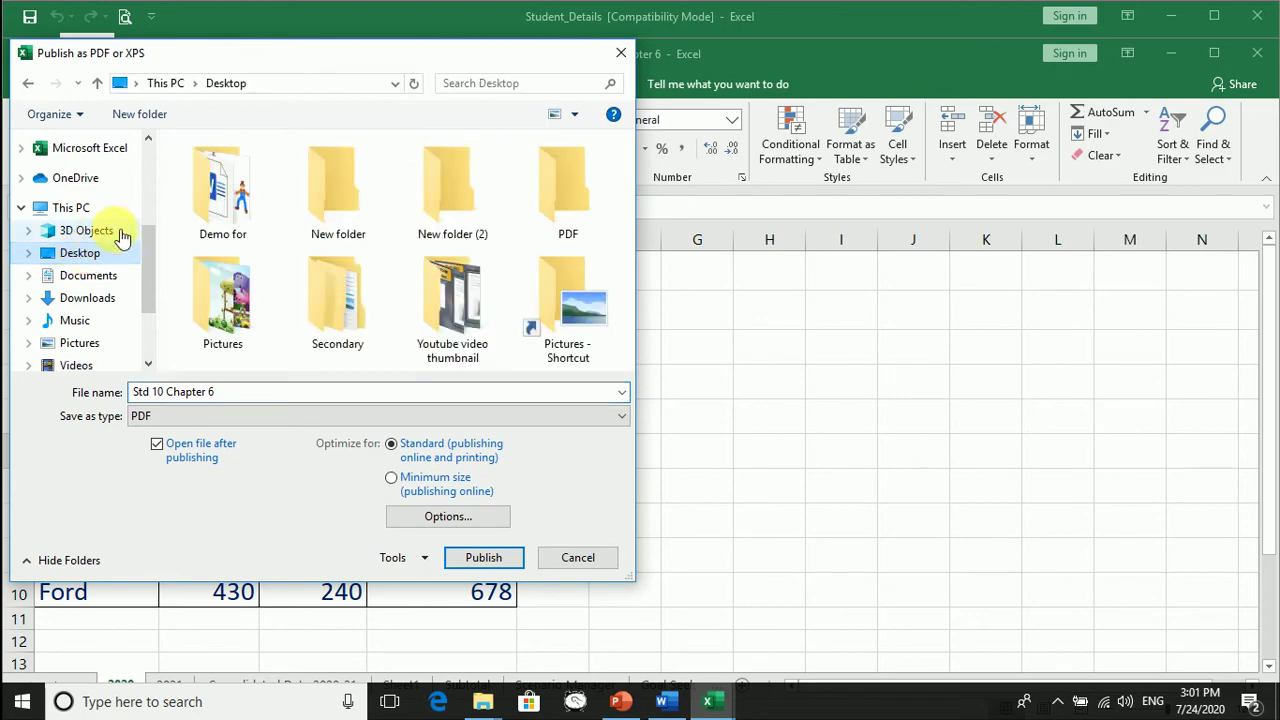
double_click(563, 190)
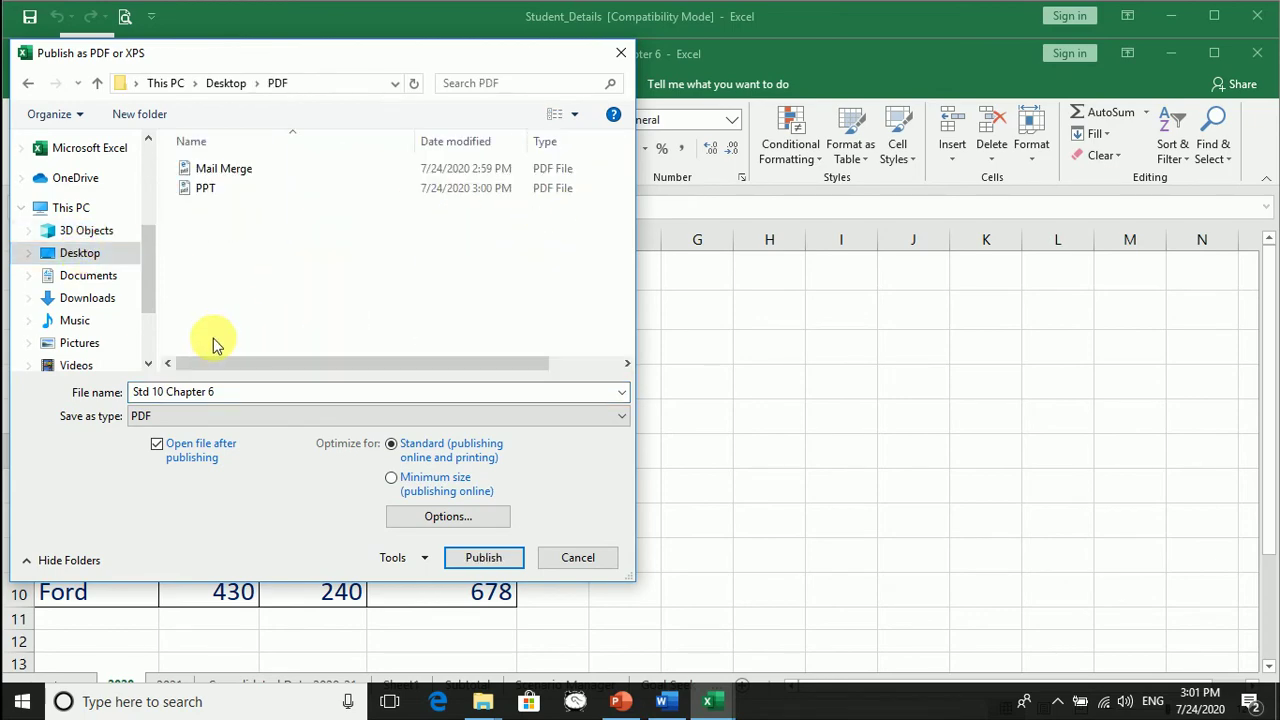
left_click(478, 560)
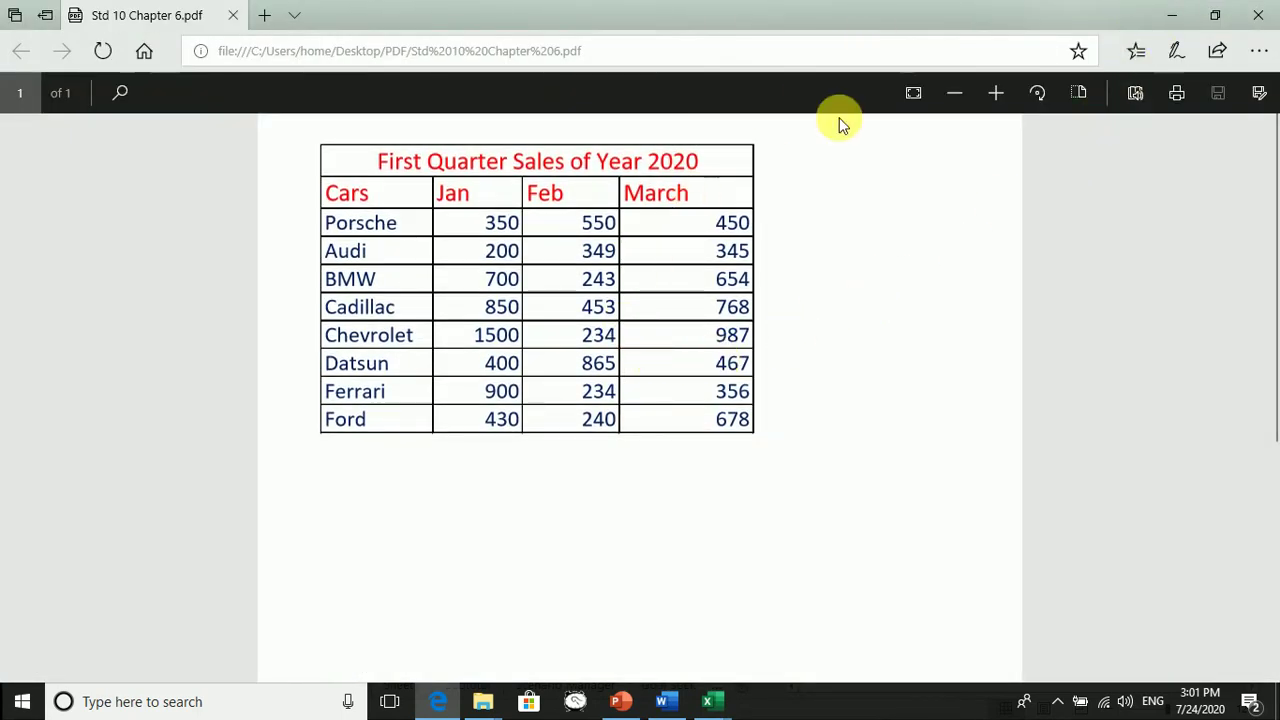
left_click(1262, 16)
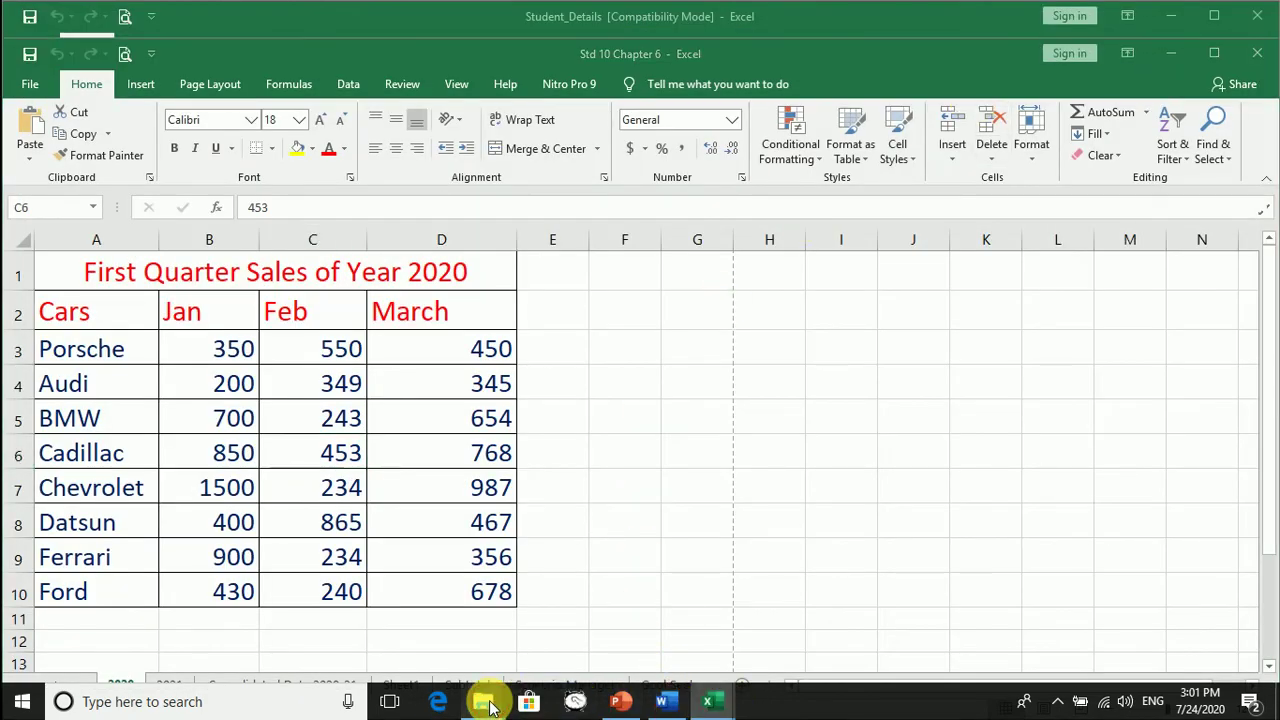
- Restore the PDF folder window and check its Mail Merge, PPT and Std 10 Chapter 6 files
left_click(483, 701)
left_click(533, 612)
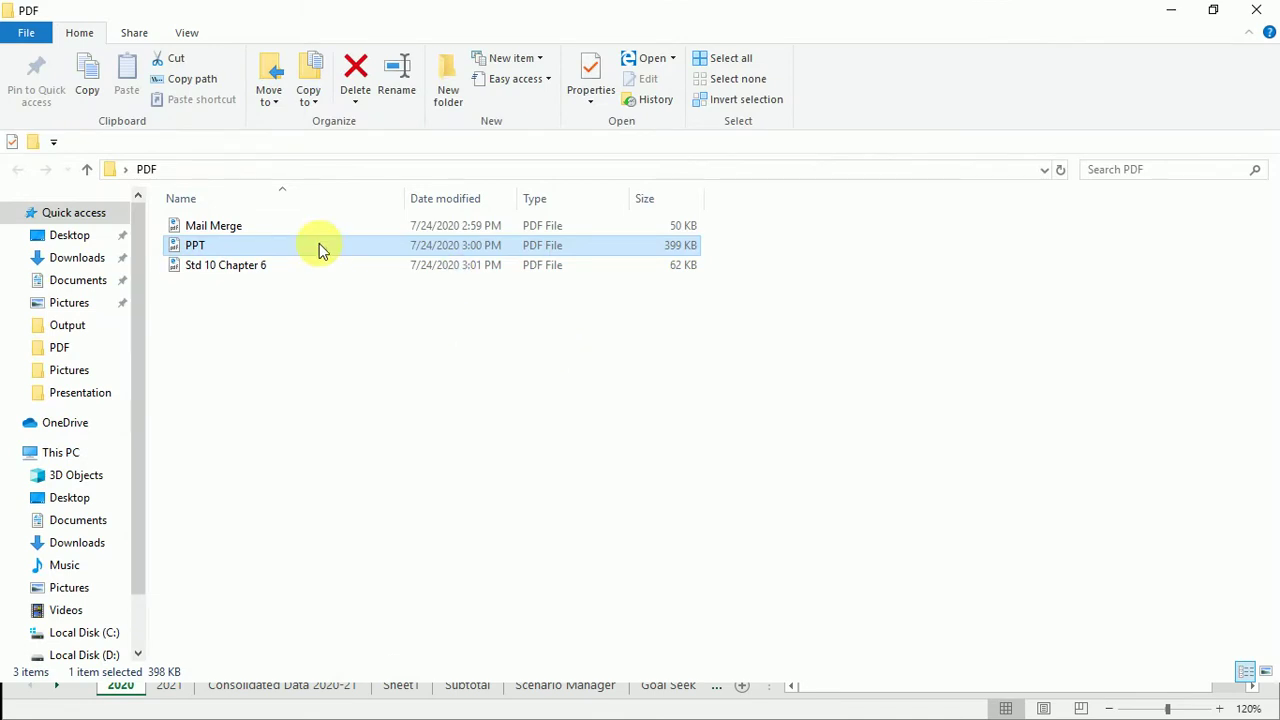
left_click(271, 232)
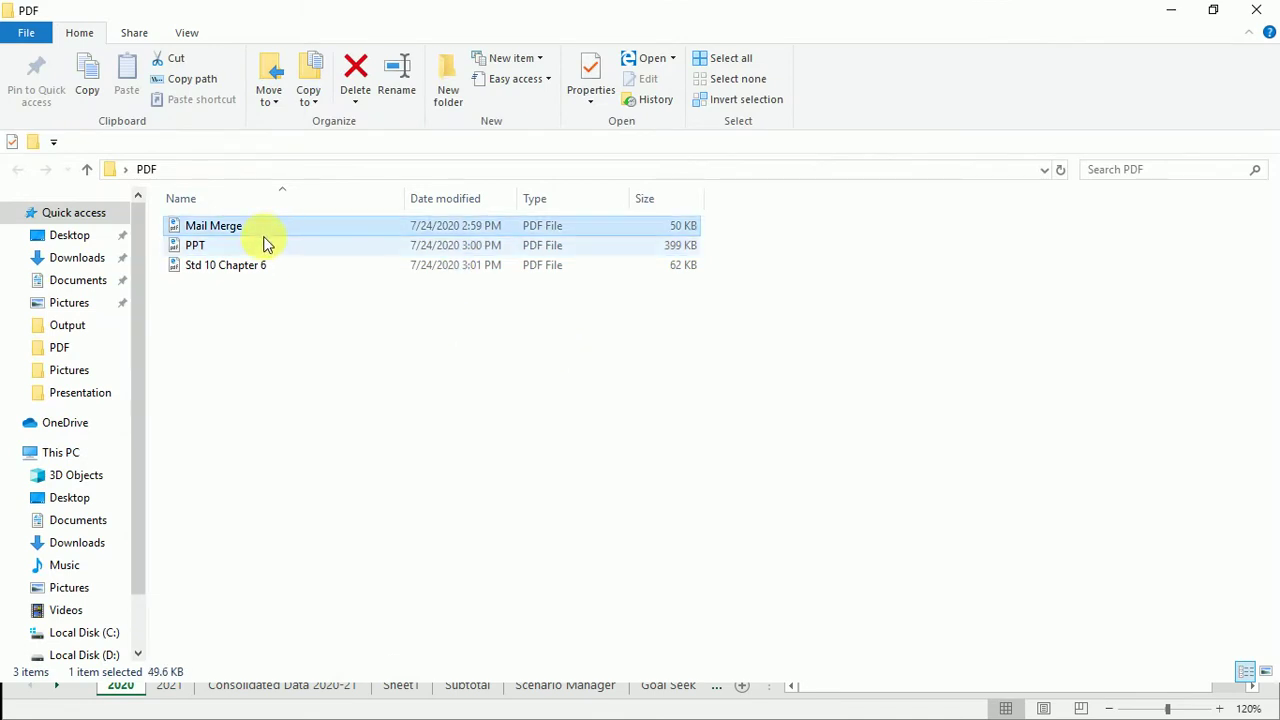
left_click(265, 250)
left_click(268, 268, "ctrl")
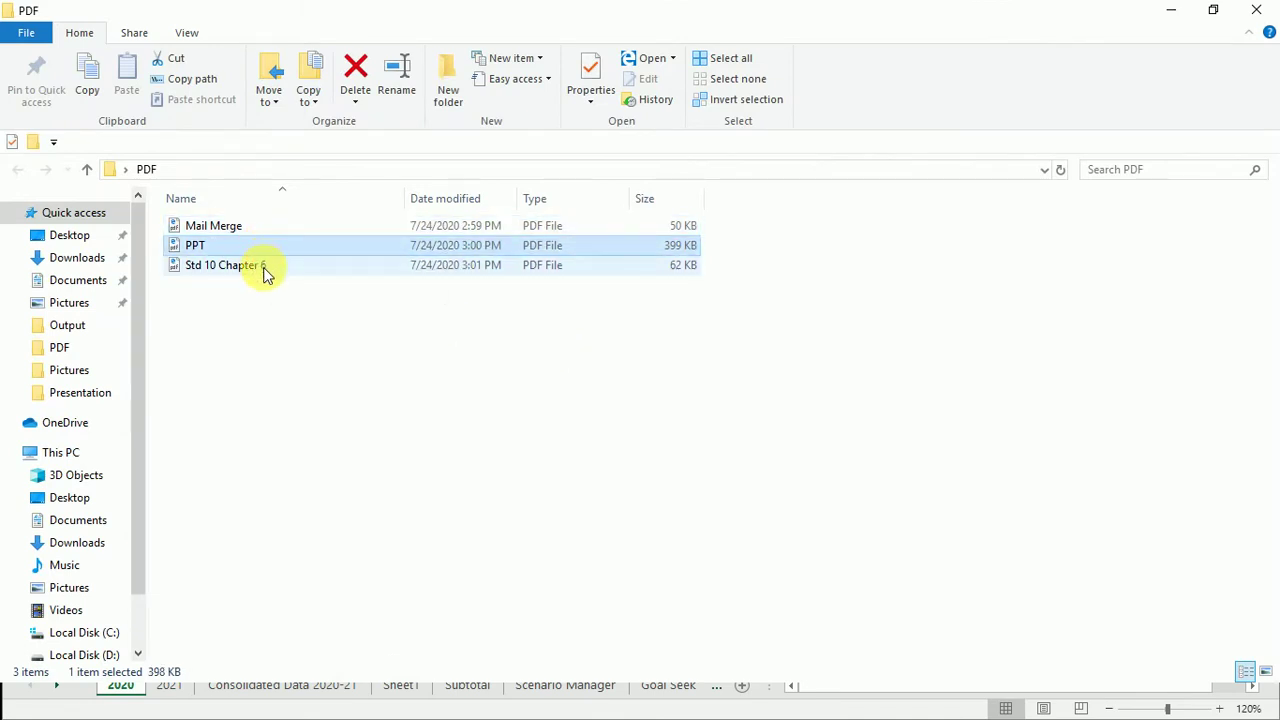
left_click(266, 270)
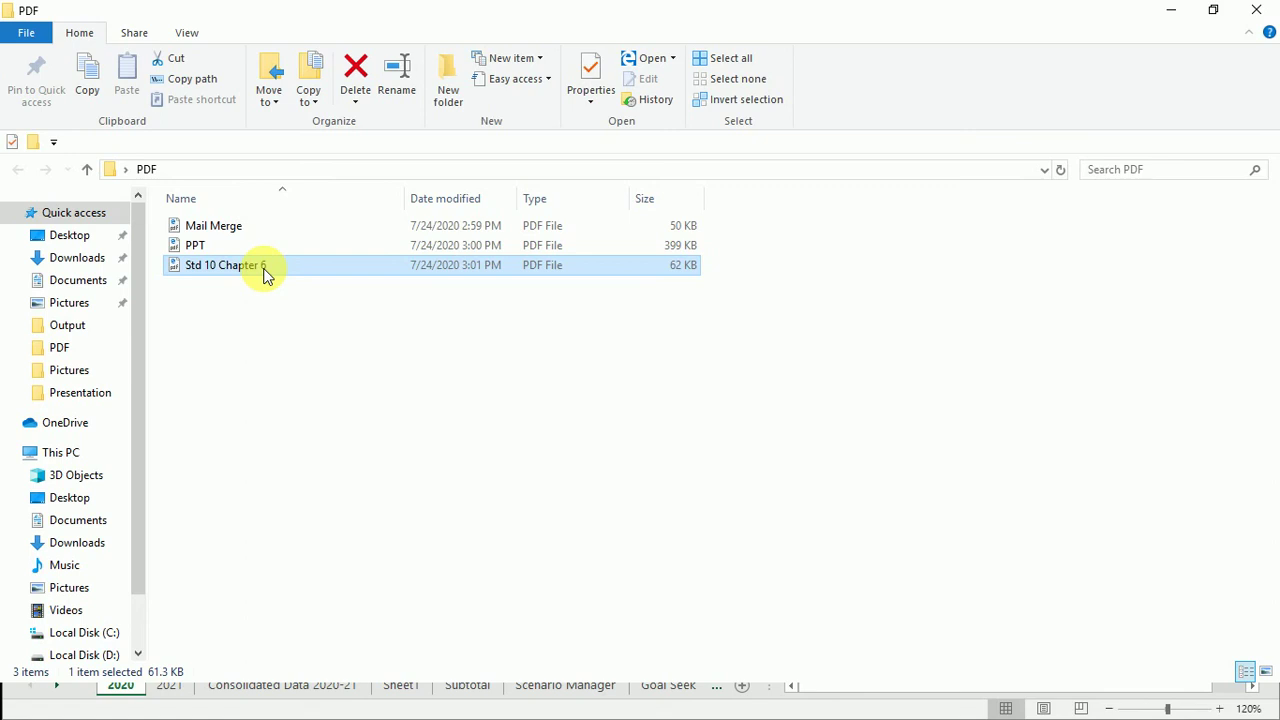
- Preview Std 10 Chapter 6.pdf in Edge, then close it and clear the selection
double_click(266, 270)
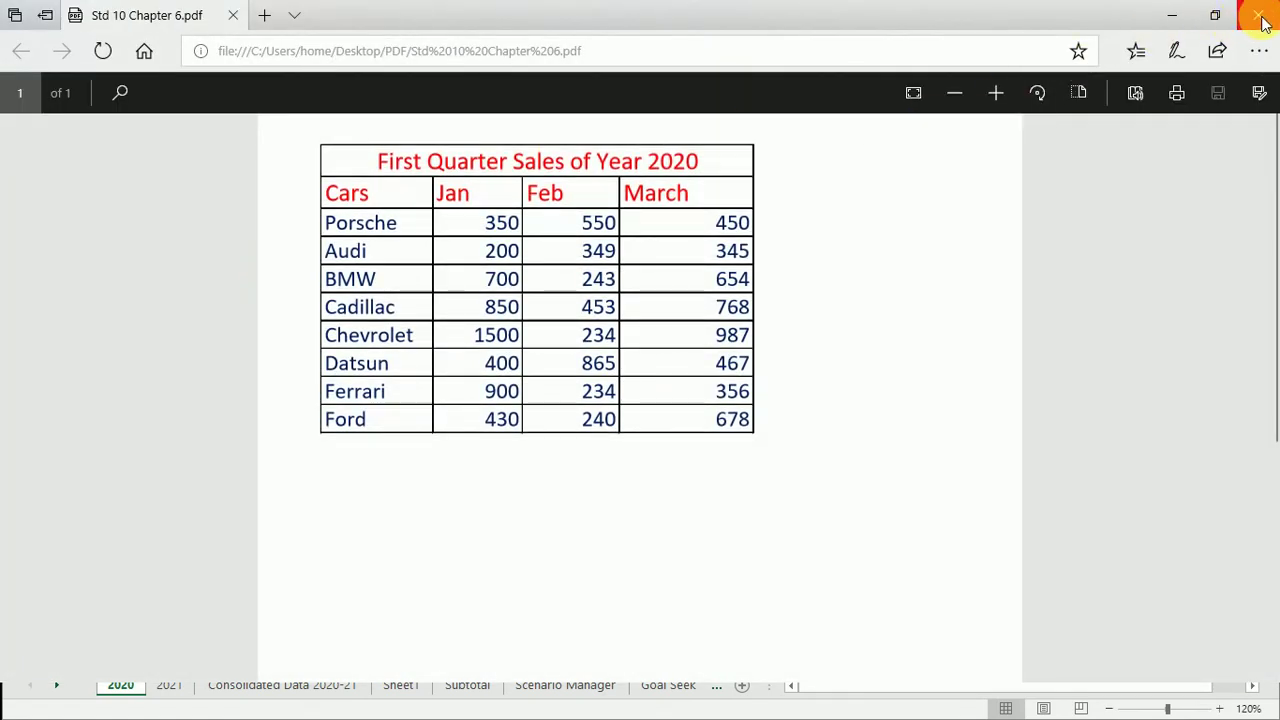
left_click(1259, 16)
left_click(638, 452)
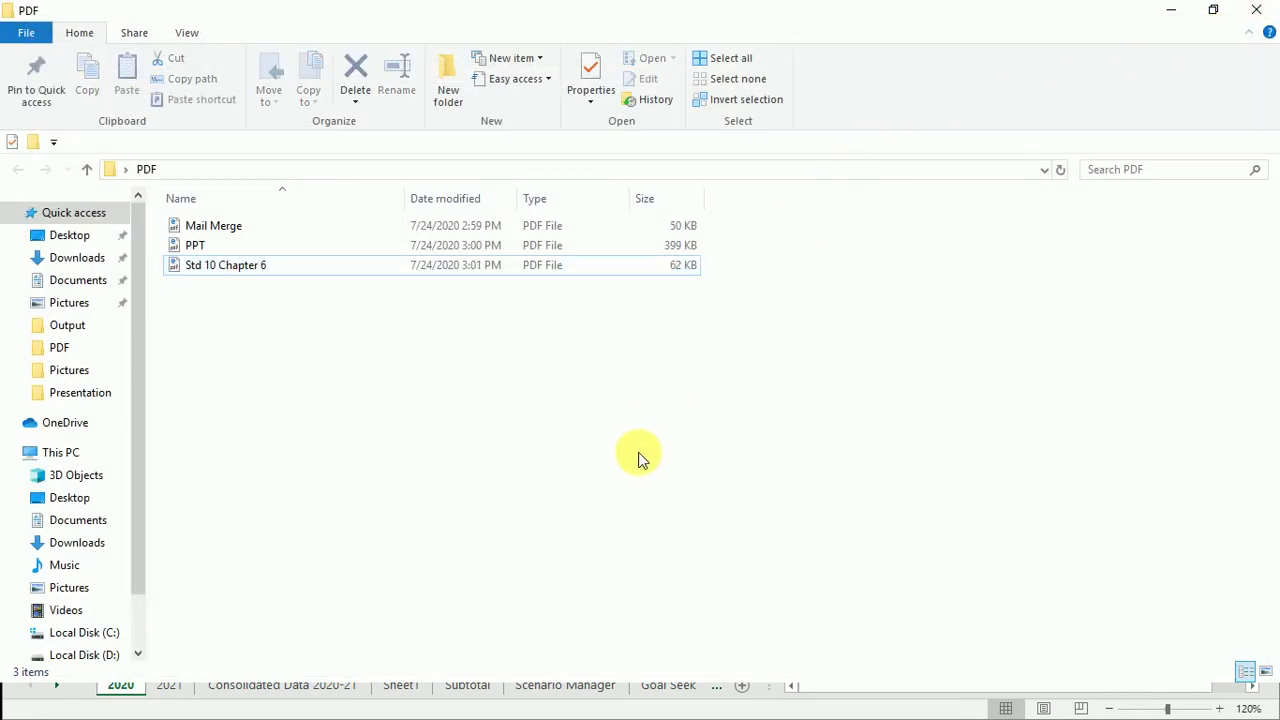